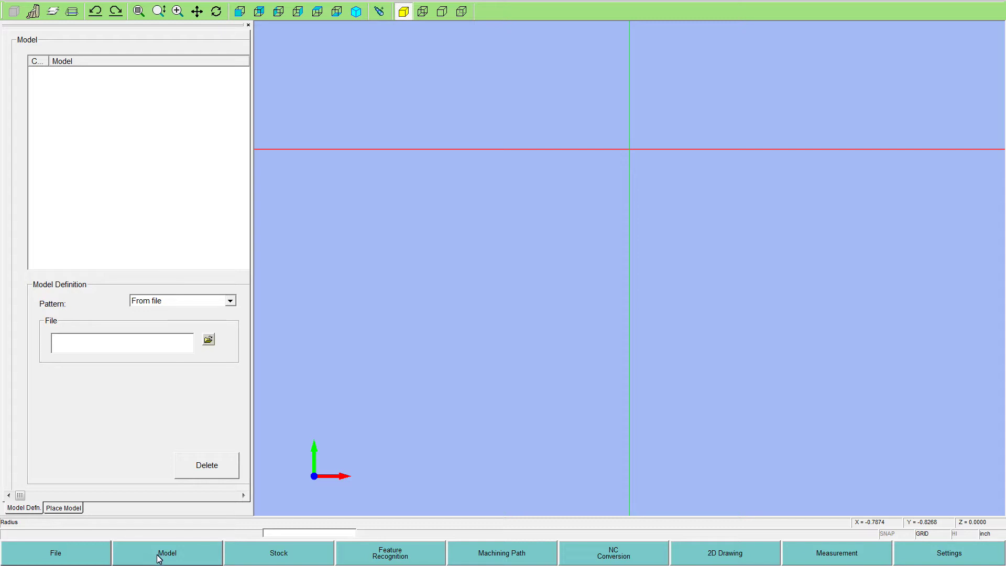
Step: Import the Parasolid binary file 0Part-4axis#1.x_b from the 4 Axis Planar Solids folder as the model
click(131, 554)
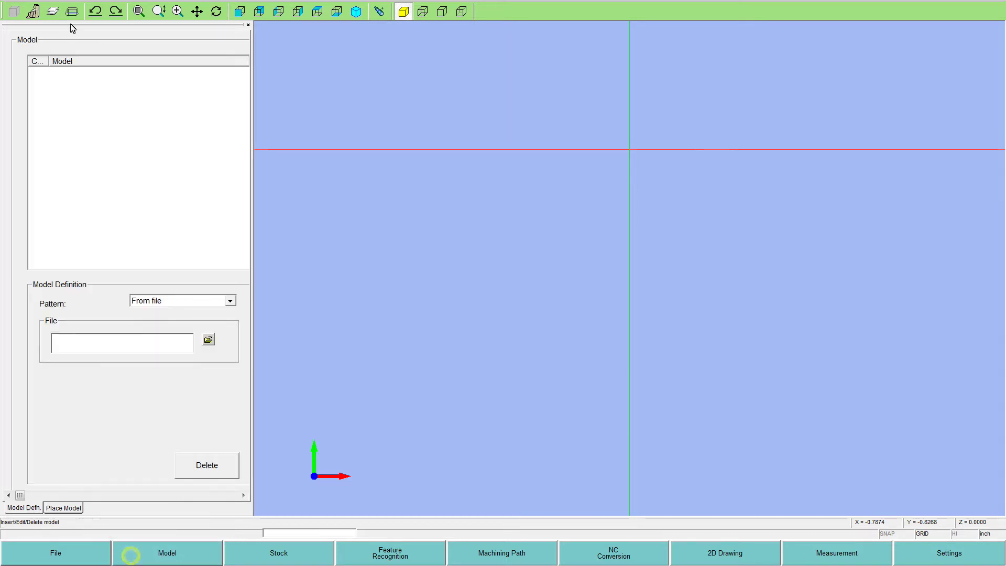
click(63, 508)
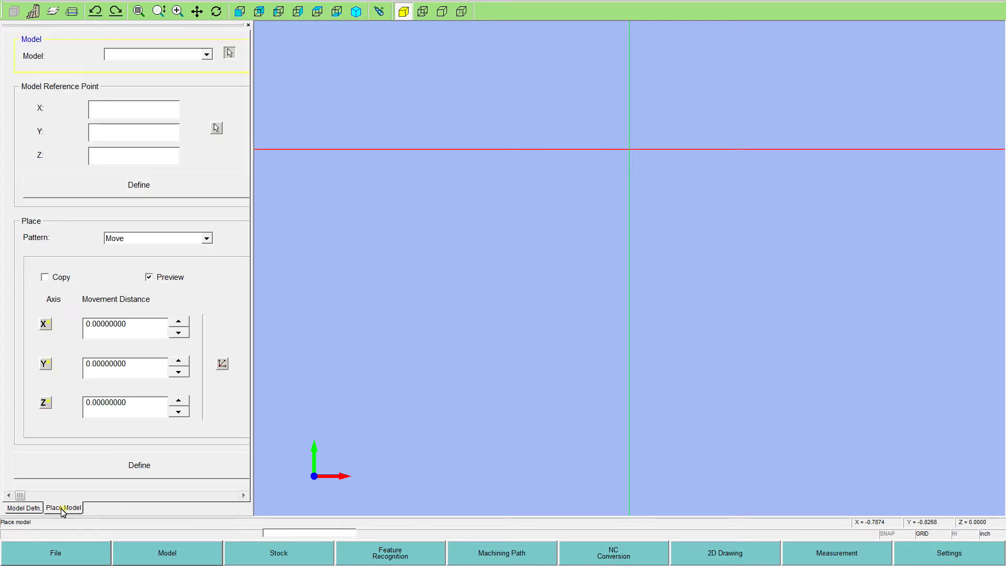
click(21, 509)
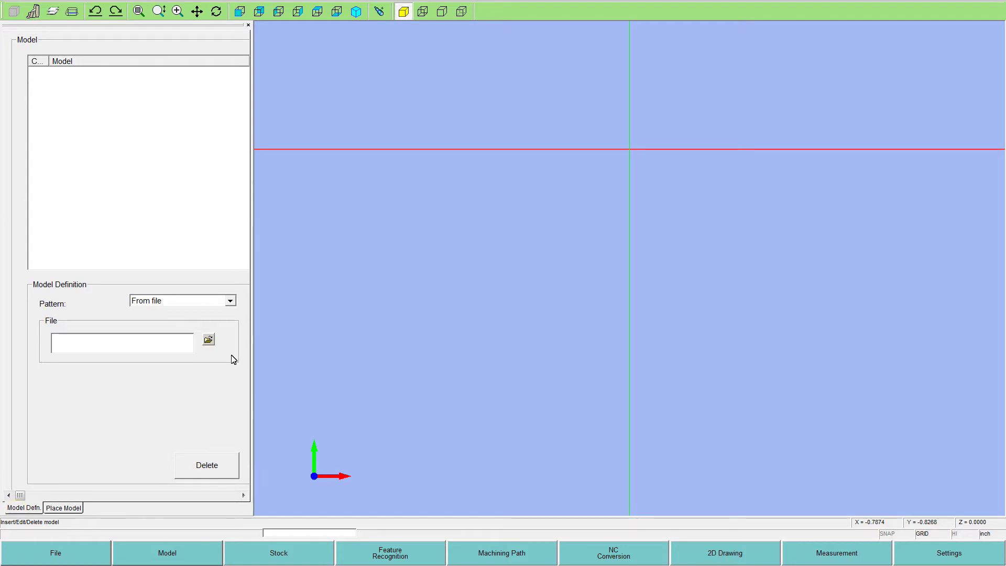
click(208, 340)
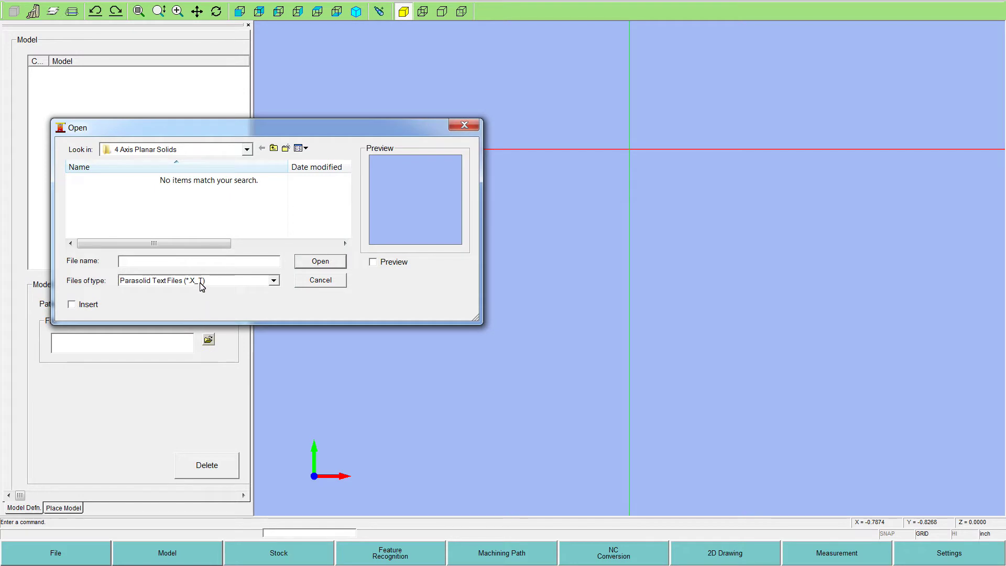
click(202, 286)
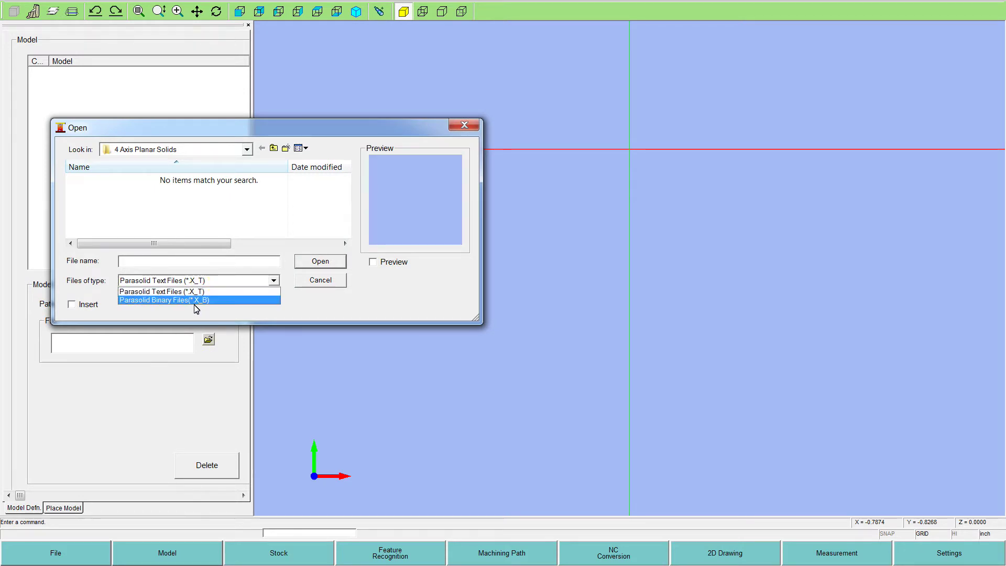
click(194, 302)
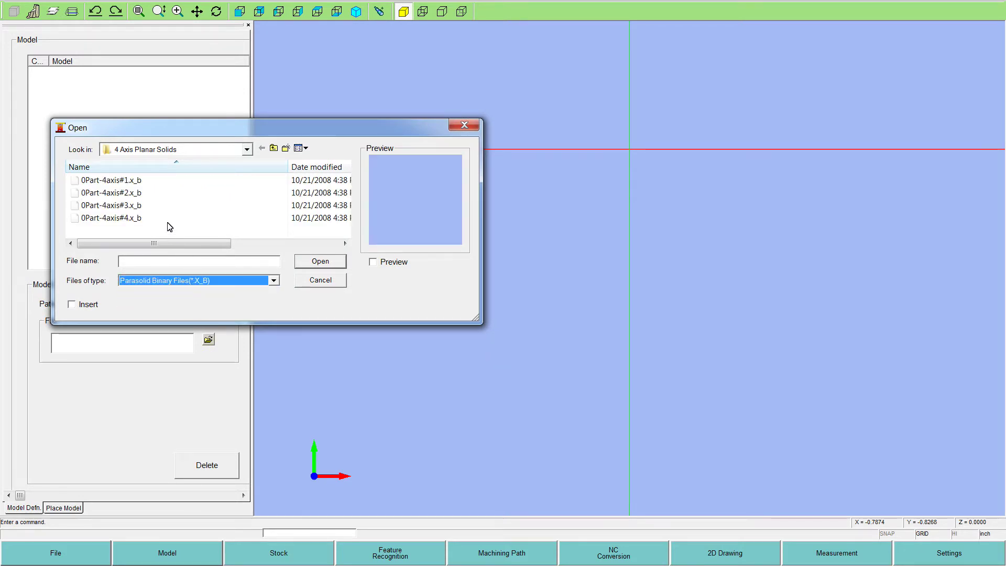
click(157, 182)
click(314, 262)
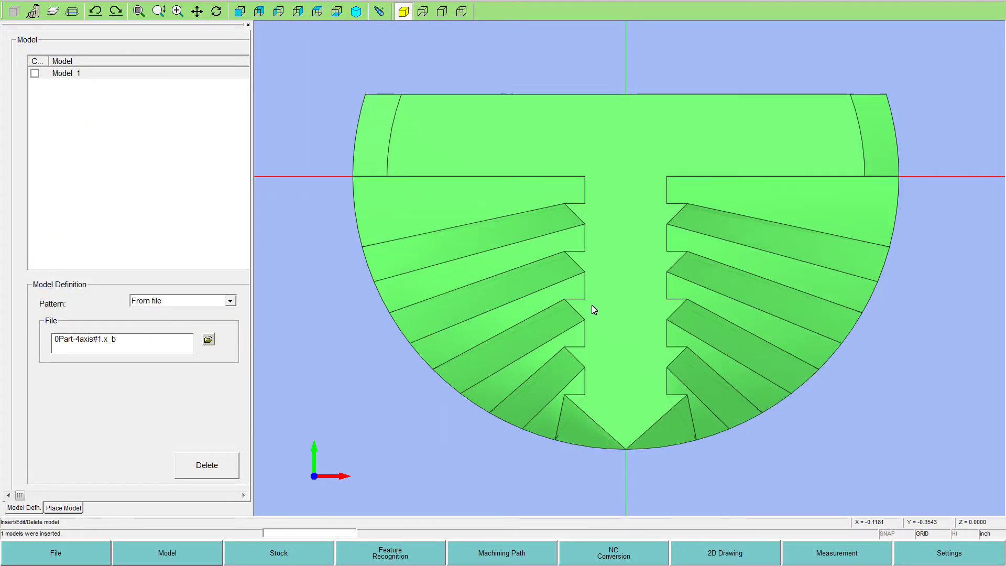
Step: Examine the imported model in isometric and top views and check its reference point and placement settings
scroll(592, 305, up, 1)
scroll(592, 305, down, 4)
scroll(576, 293, up, 3)
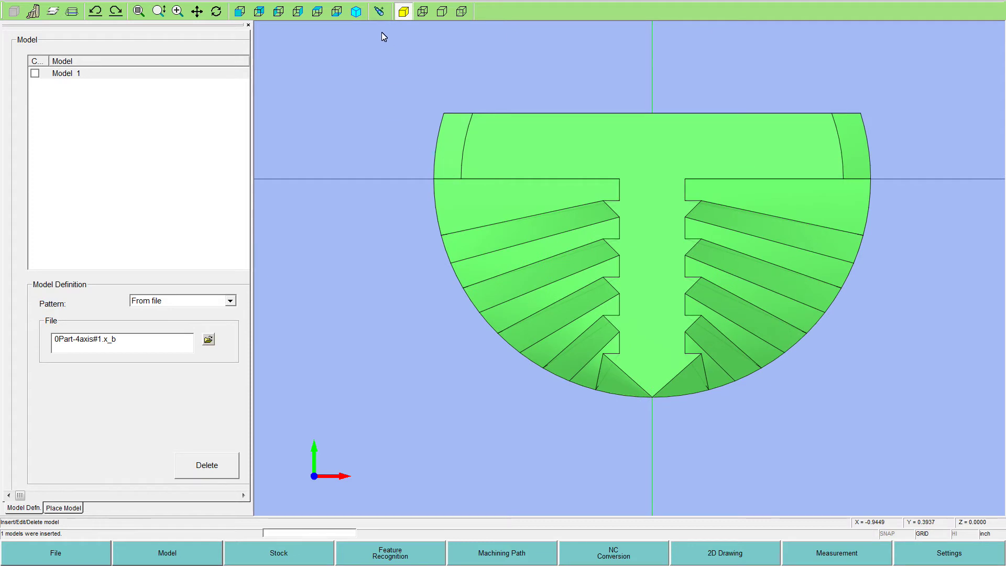
click(355, 16)
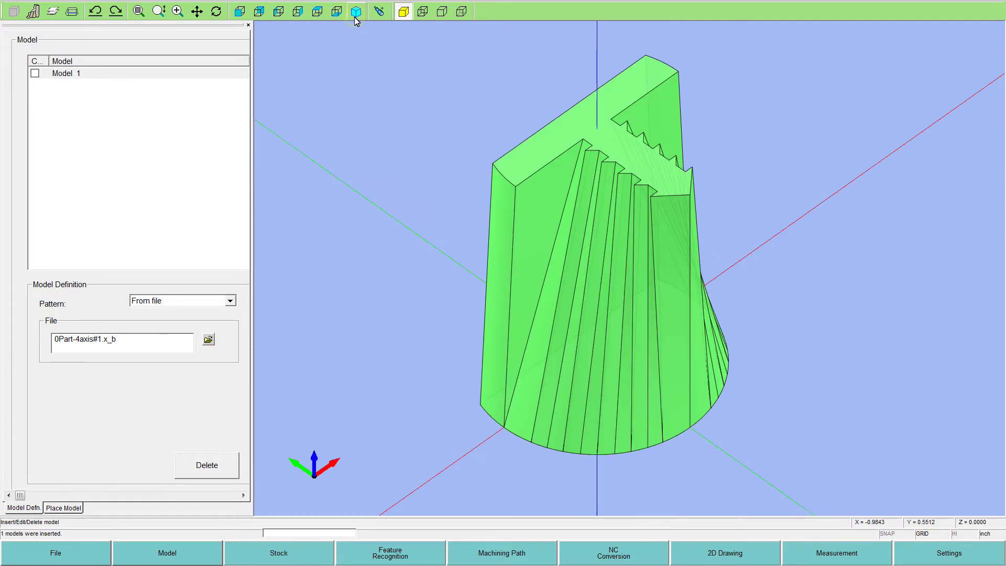
middle_drag(542, 216, 557, 350)
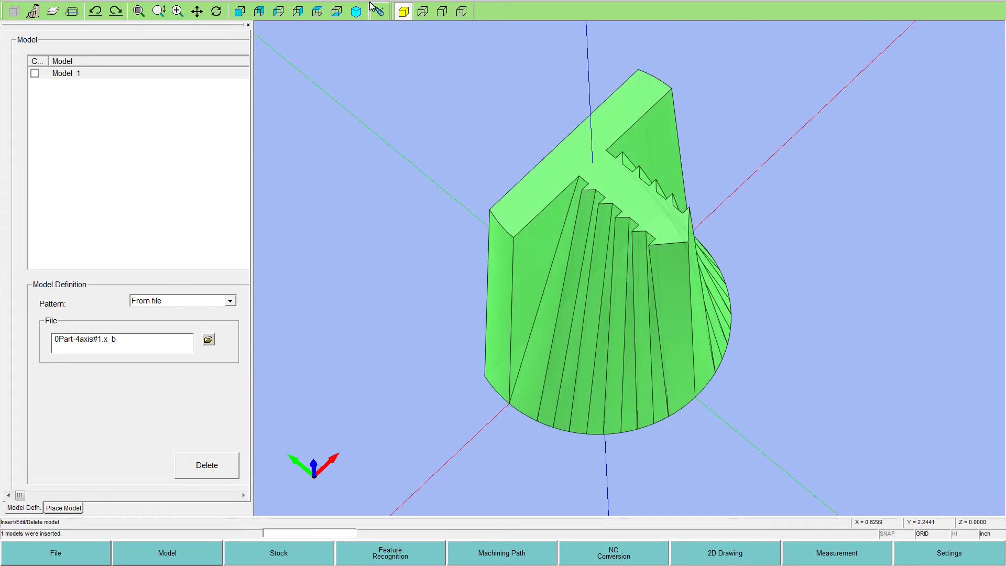
click(357, 11)
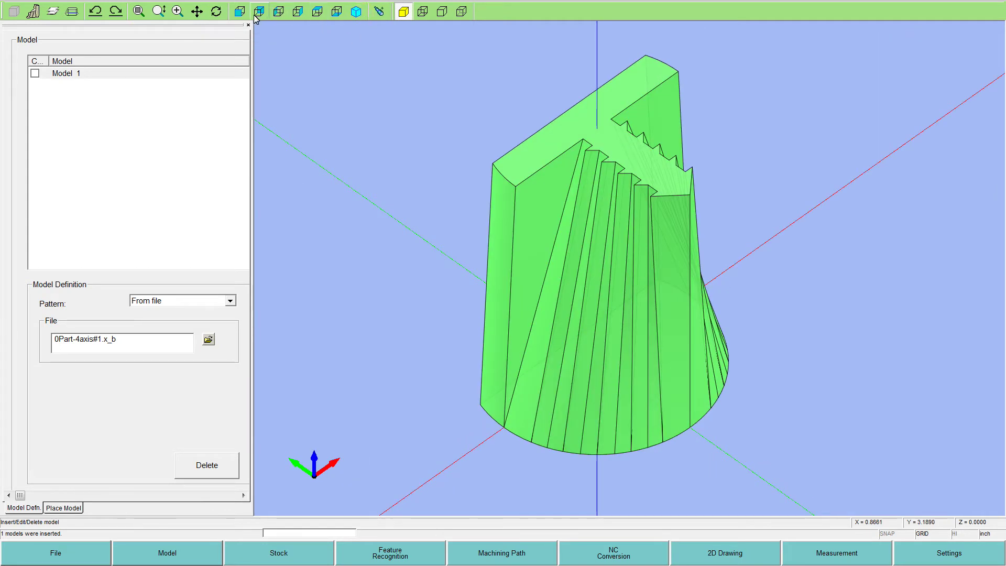
click(318, 11)
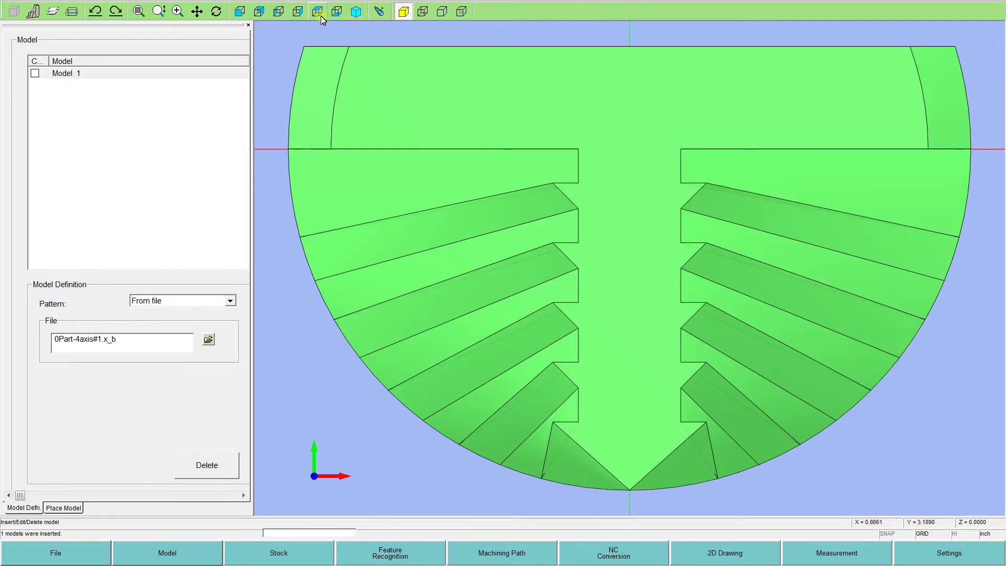
scroll(483, 237, up, 2)
scroll(524, 251, down, 5)
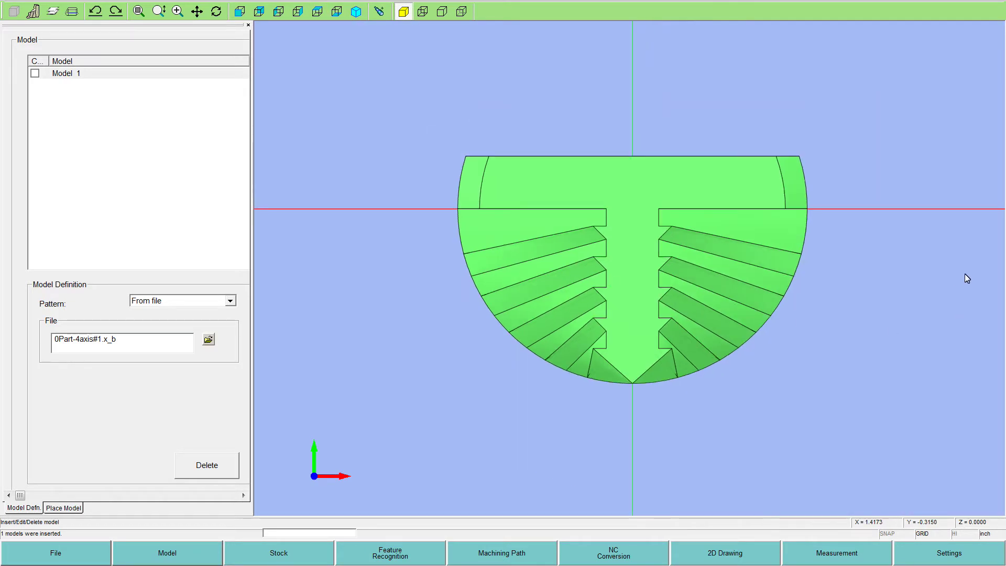
scroll(969, 290, up, 2)
scroll(933, 256, down, 3)
scroll(848, 187, up, 2)
scroll(774, 184, down, 3)
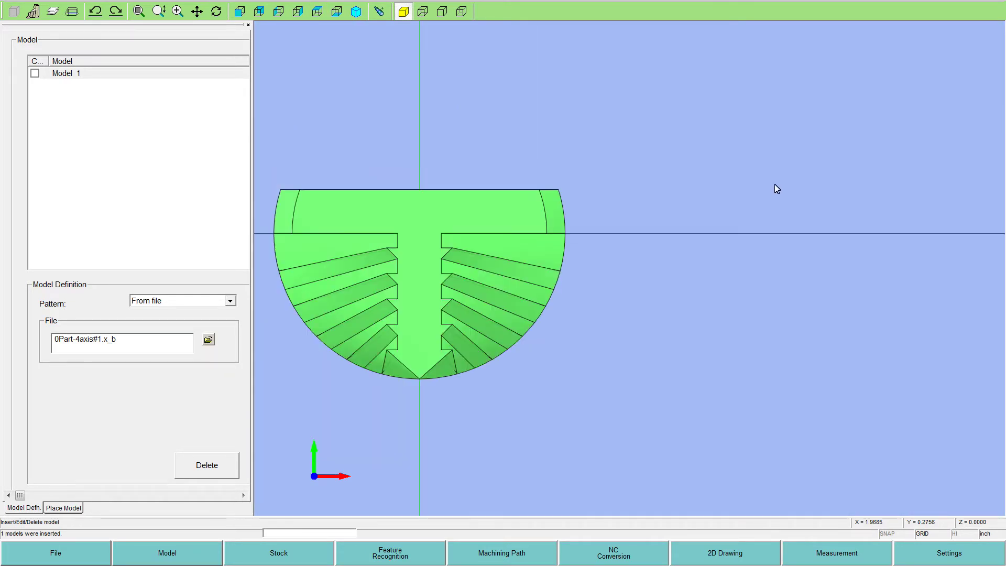
scroll(436, 220, up, 2)
scroll(437, 222, down, 2)
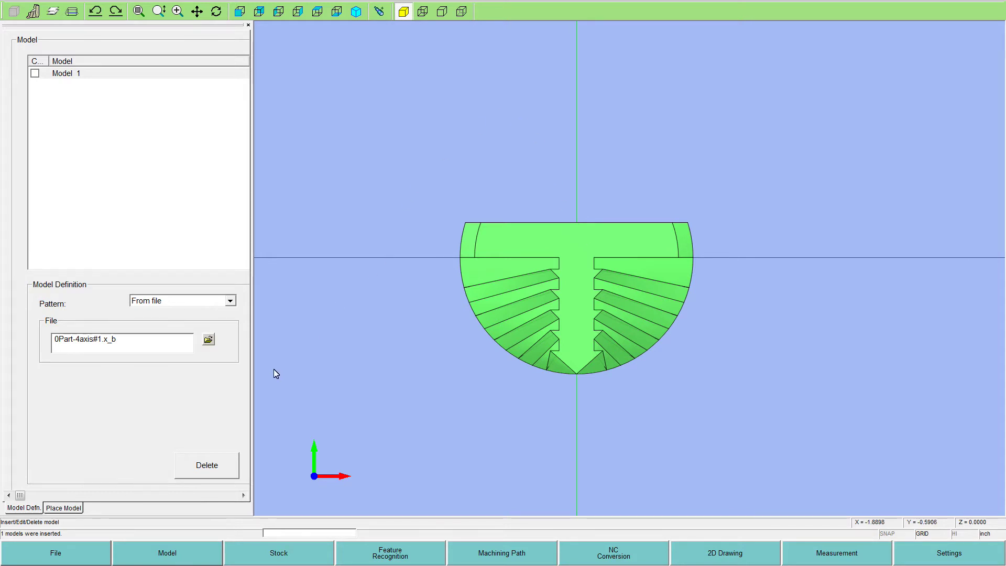
click(63, 507)
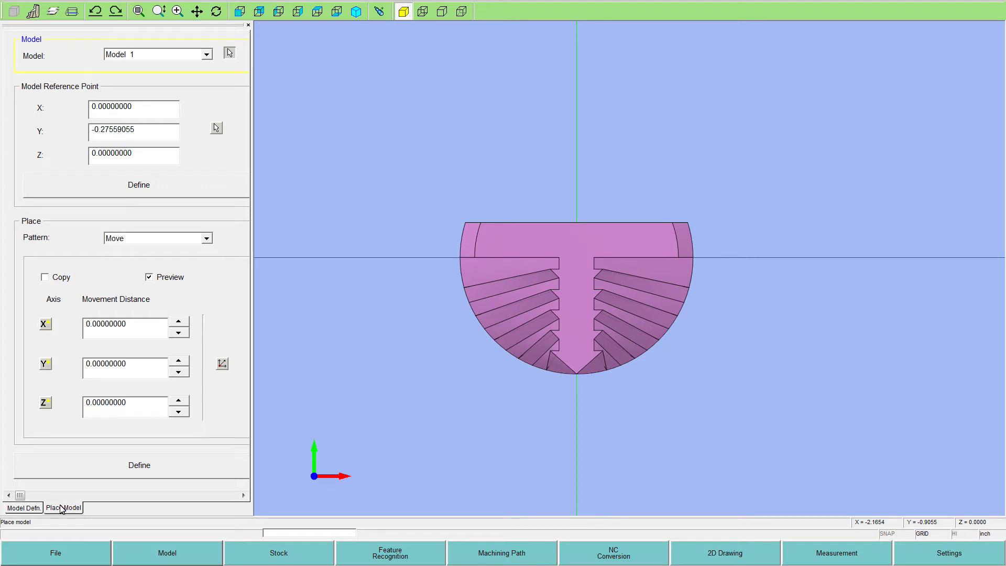
click(24, 508)
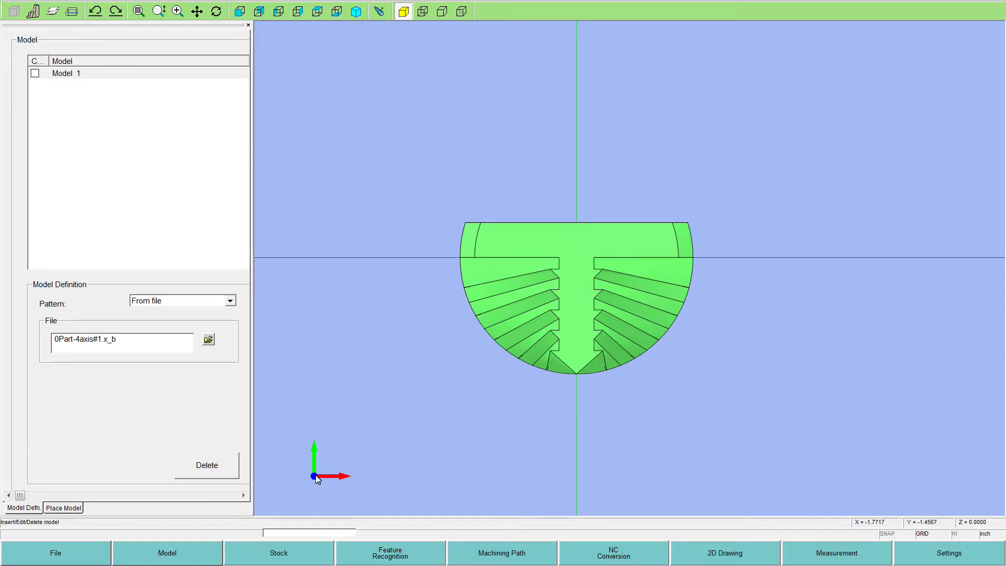
Step: Extract the contour of Model 1 using the Punch pattern
click(387, 560)
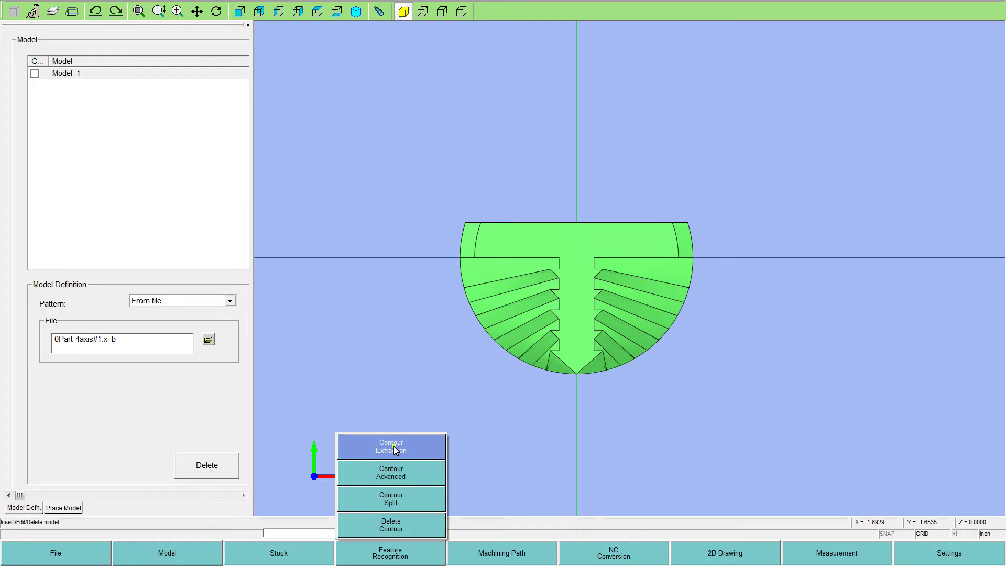
click(394, 445)
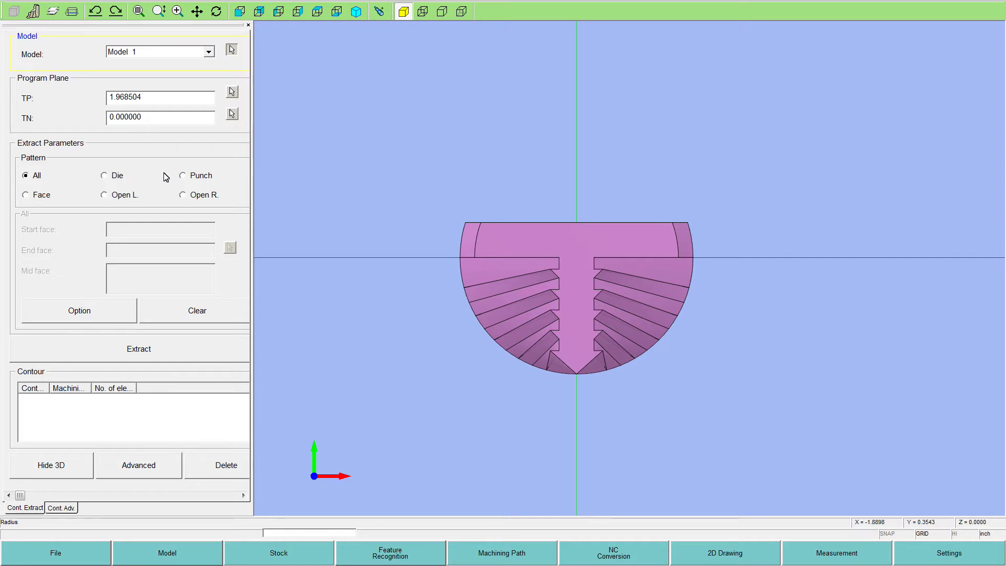
click(104, 176)
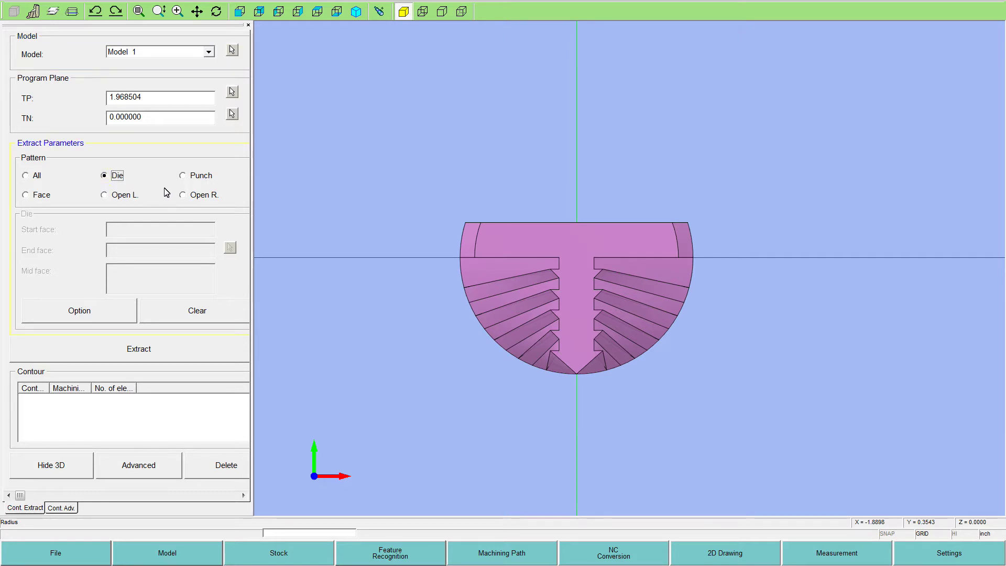
click(184, 177)
click(144, 349)
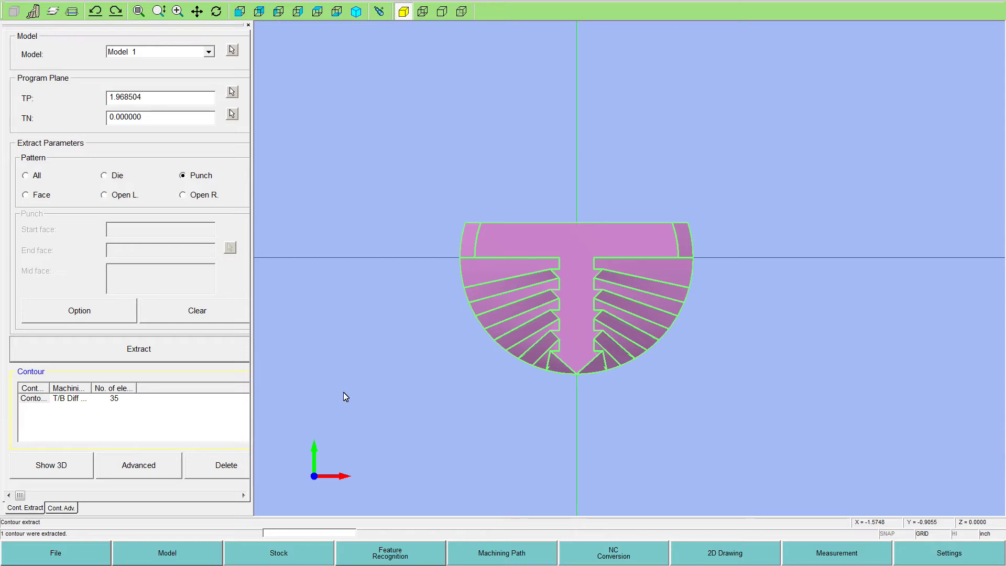
Step: Inspect the extracted punch contour on the model from an angled view and from the top
scroll(553, 296, up, 2)
middle_drag(552, 294, 594, 252)
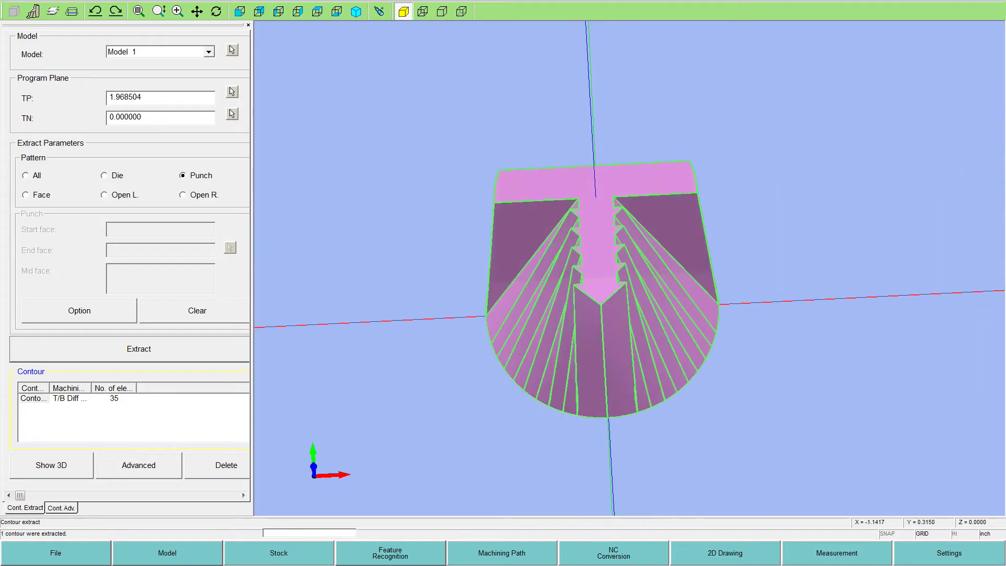
click(40, 401)
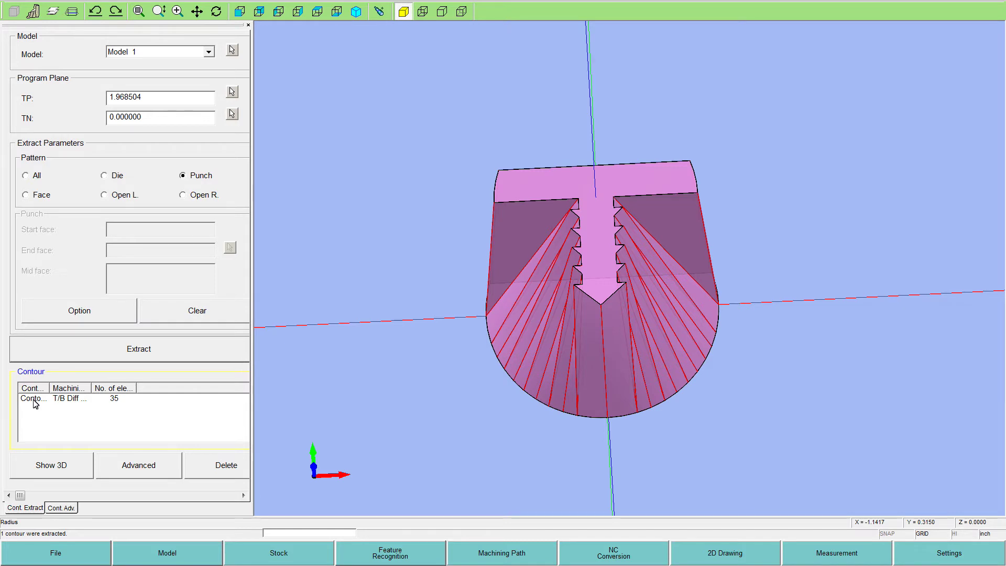
click(35, 400)
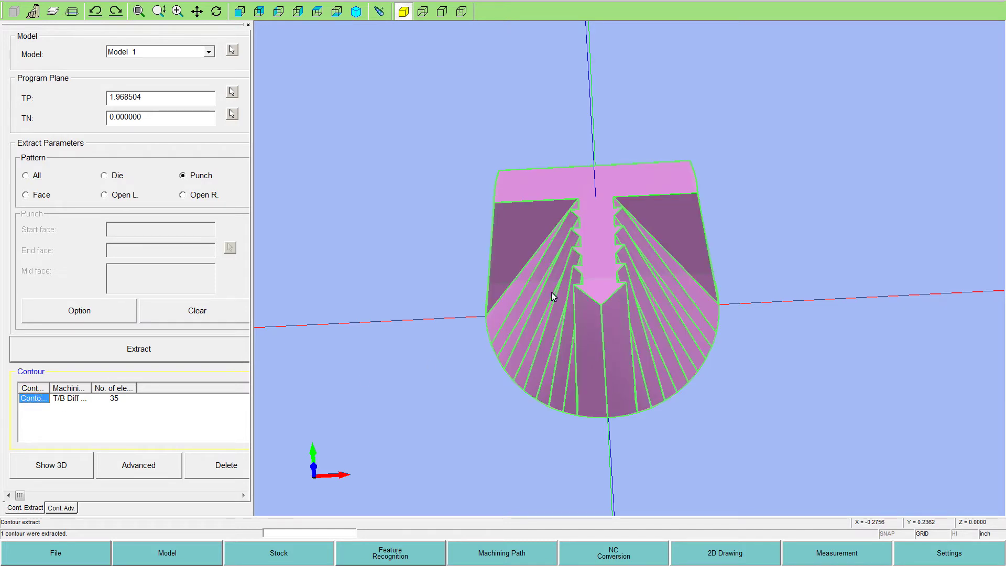
scroll(518, 357, up, 1)
middle_drag(580, 326, 571, 356)
click(318, 11)
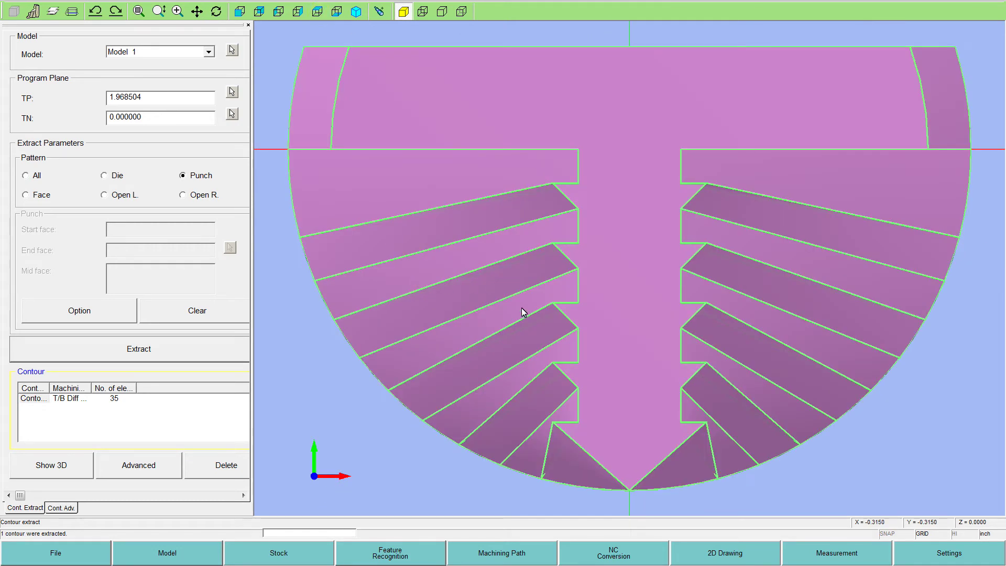
scroll(521, 314, up, 3)
scroll(522, 312, down, 3)
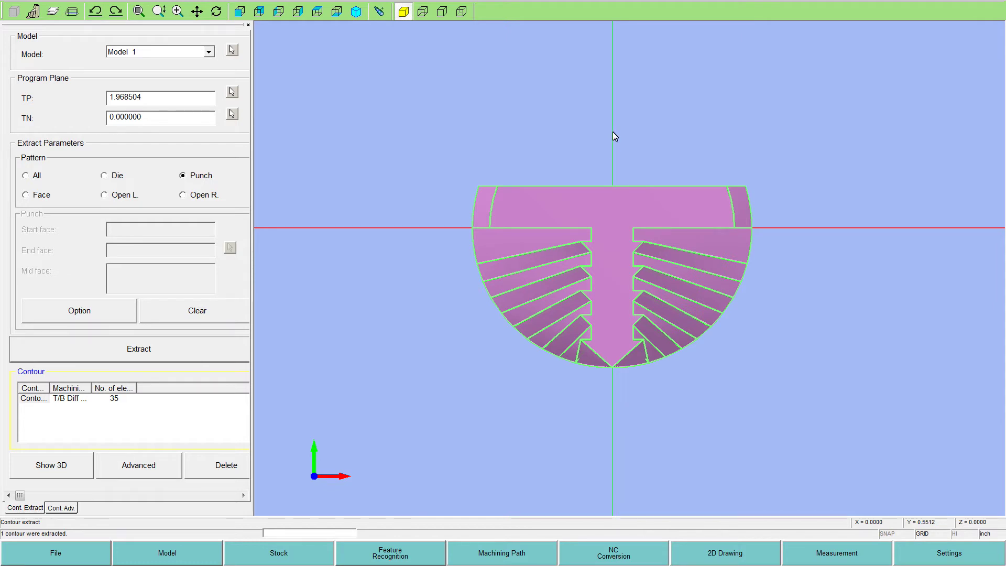
Step: Create a new starting hole above the part at X 0, Y 0.5
click(699, 555)
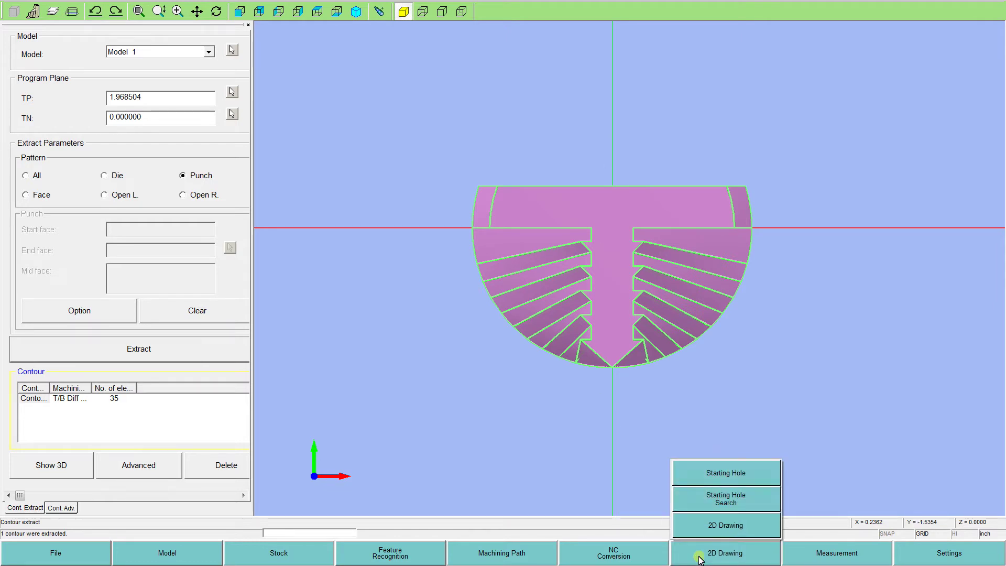
click(699, 473)
drag(507, 278, 437, 281)
text(.5)
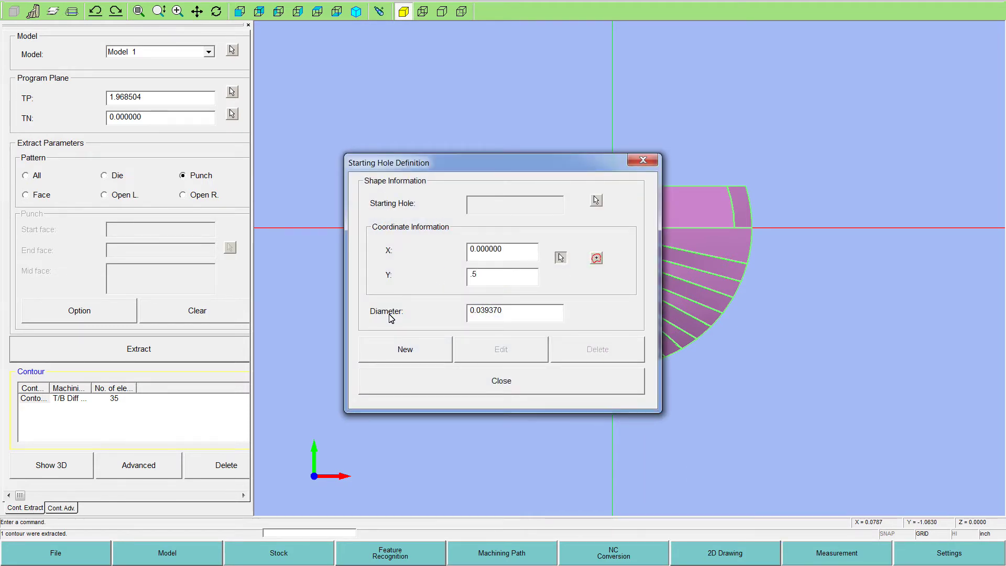
click(389, 346)
click(438, 388)
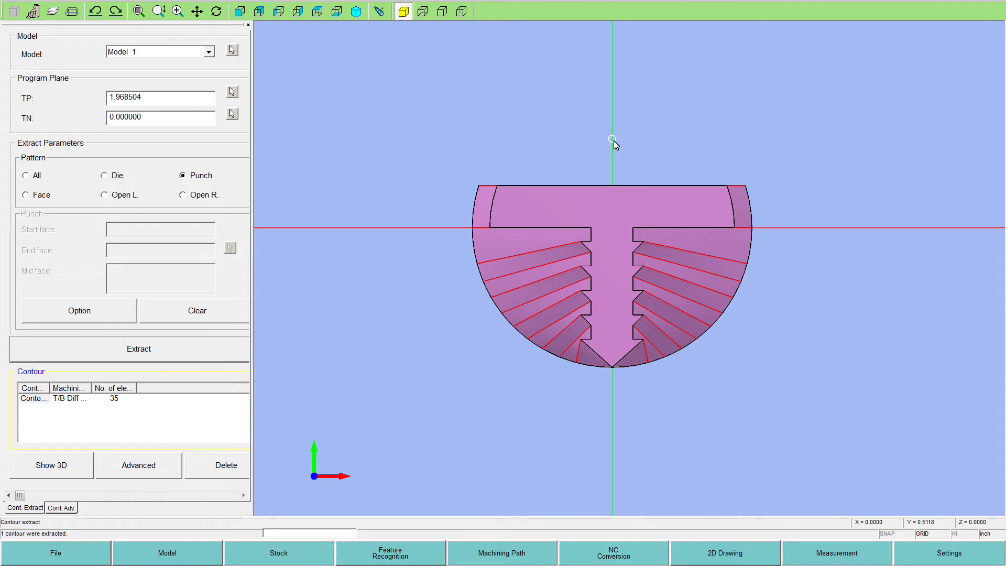
click(731, 561)
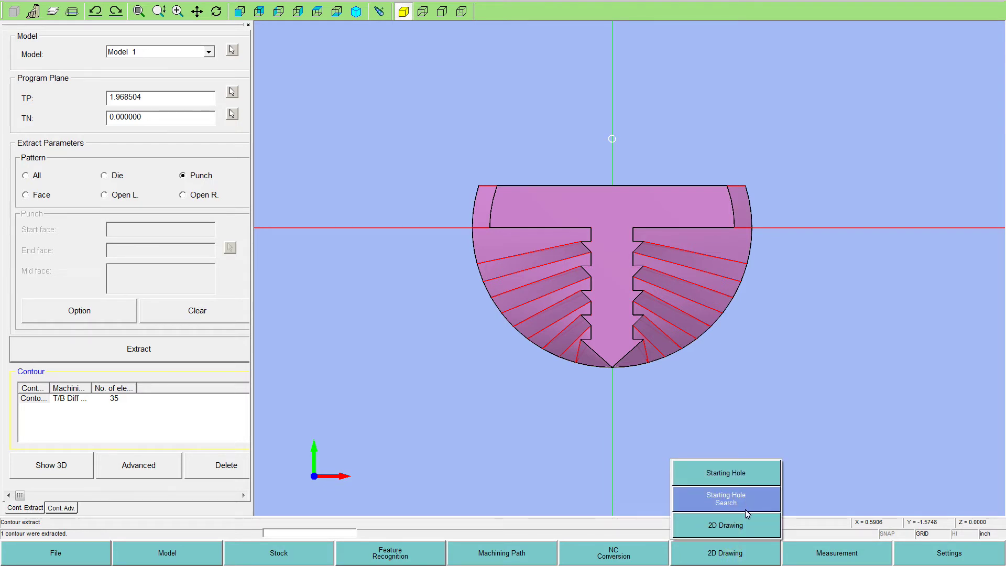
click(703, 495)
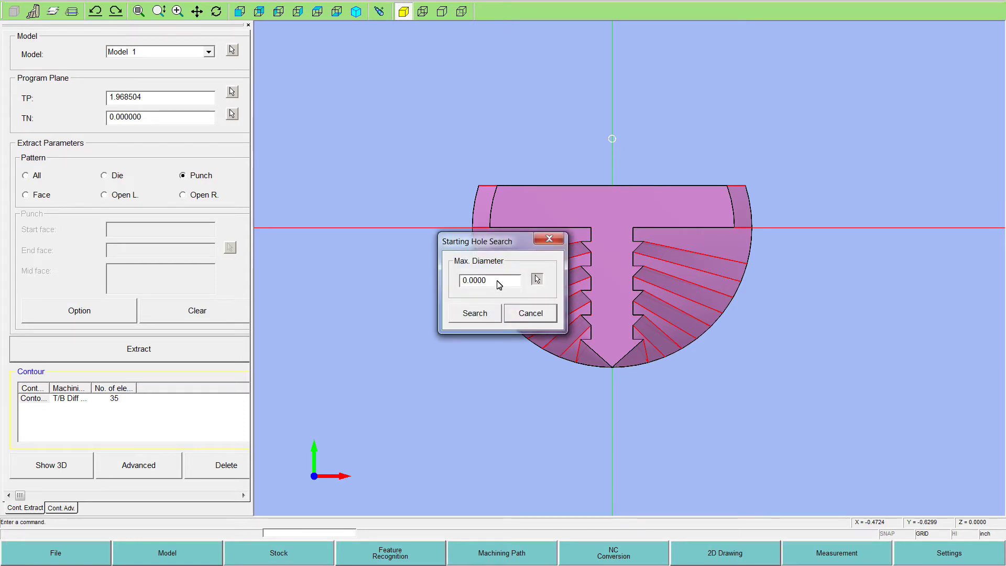
click(548, 239)
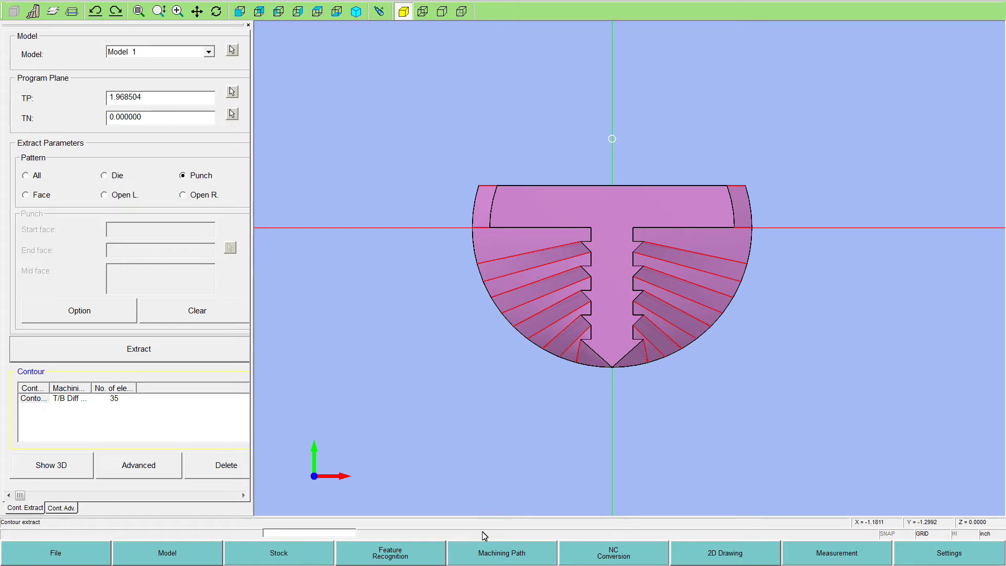
Step: Start path generation for the T/B Diff punch contour with Automatic Generation enabled
click(512, 557)
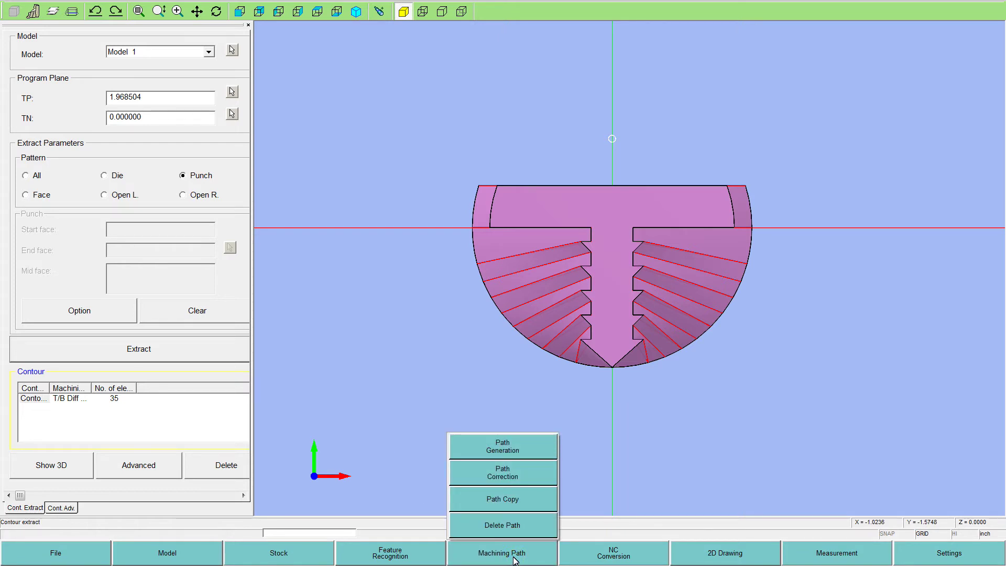
click(503, 448)
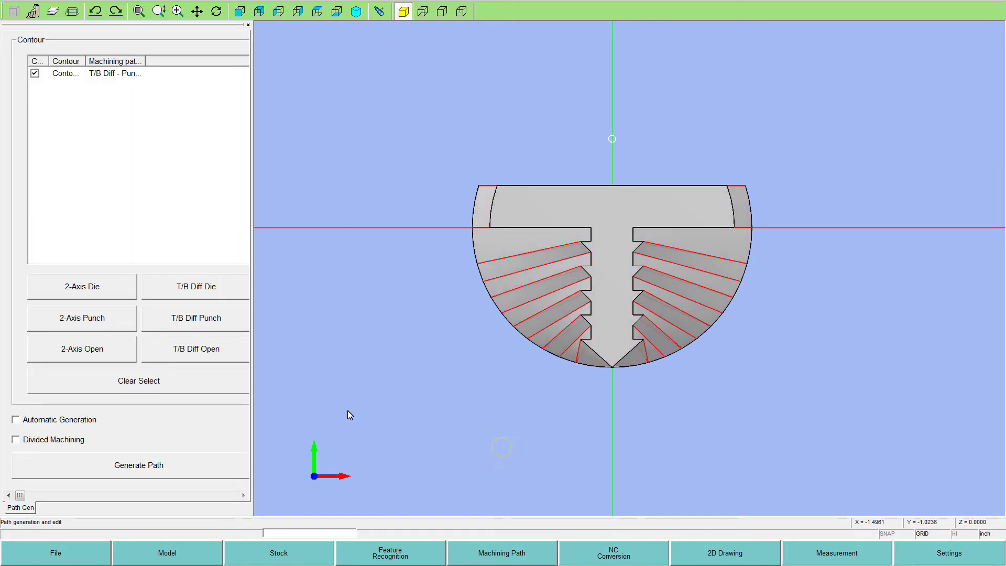
click(49, 423)
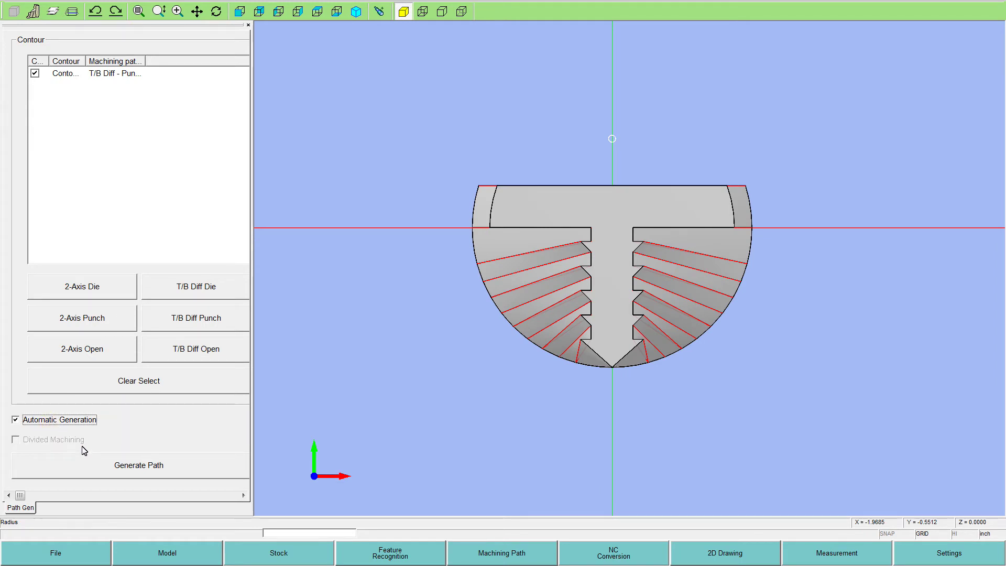
click(120, 464)
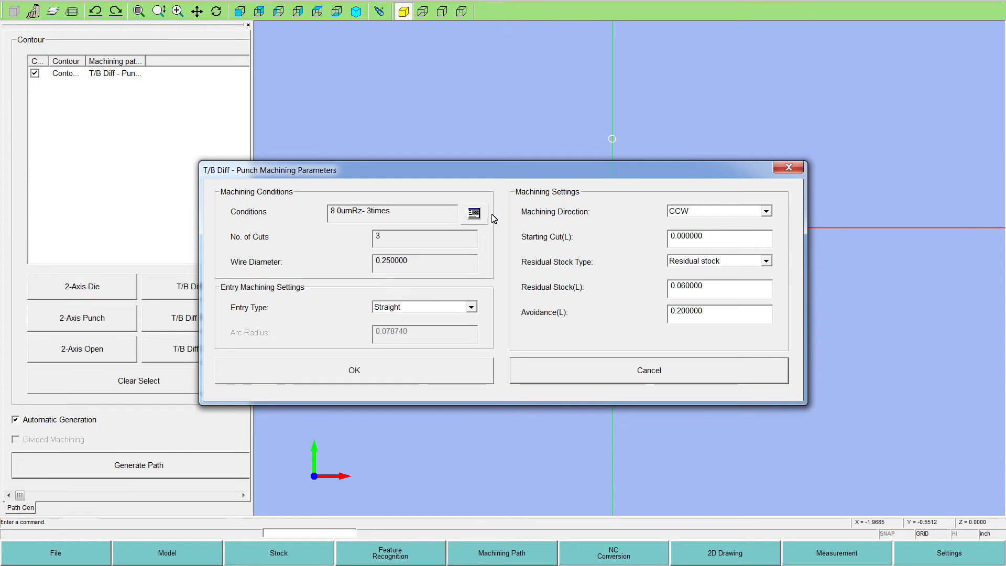
Step: Search the cutting conditions in inch units for a 1.97 thickness, Punch machining, Open-U nozzle position and 3times up
click(474, 214)
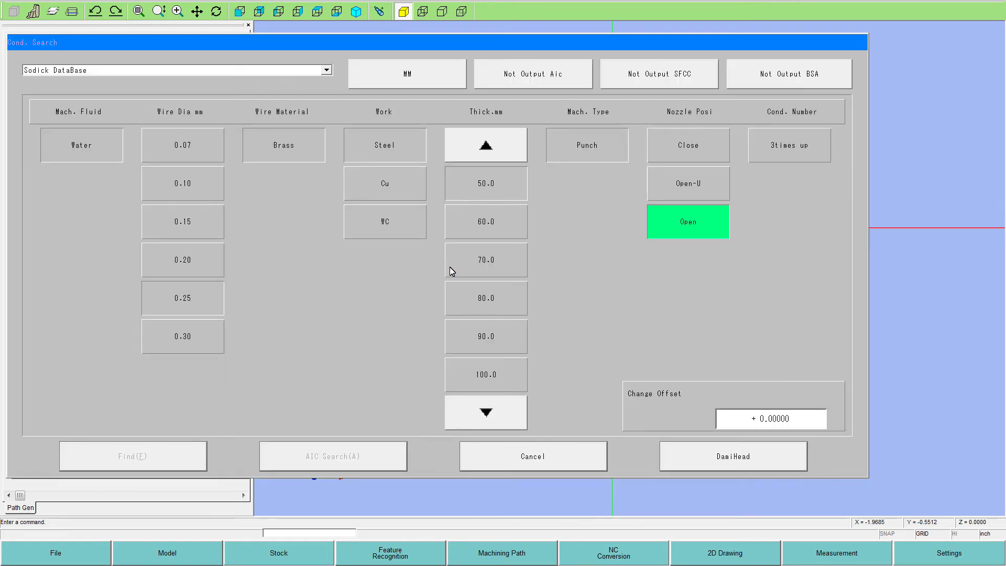
click(438, 71)
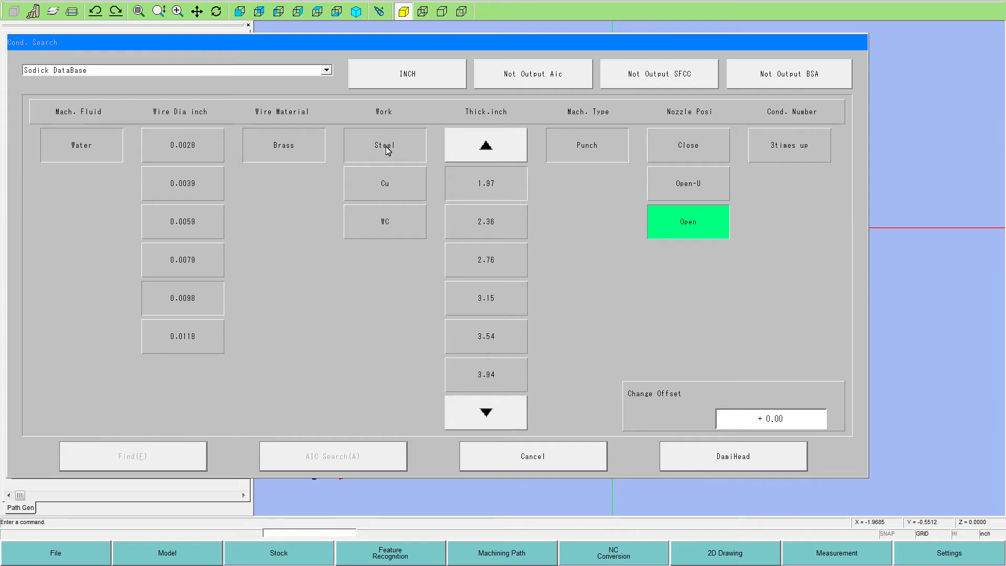
click(495, 148)
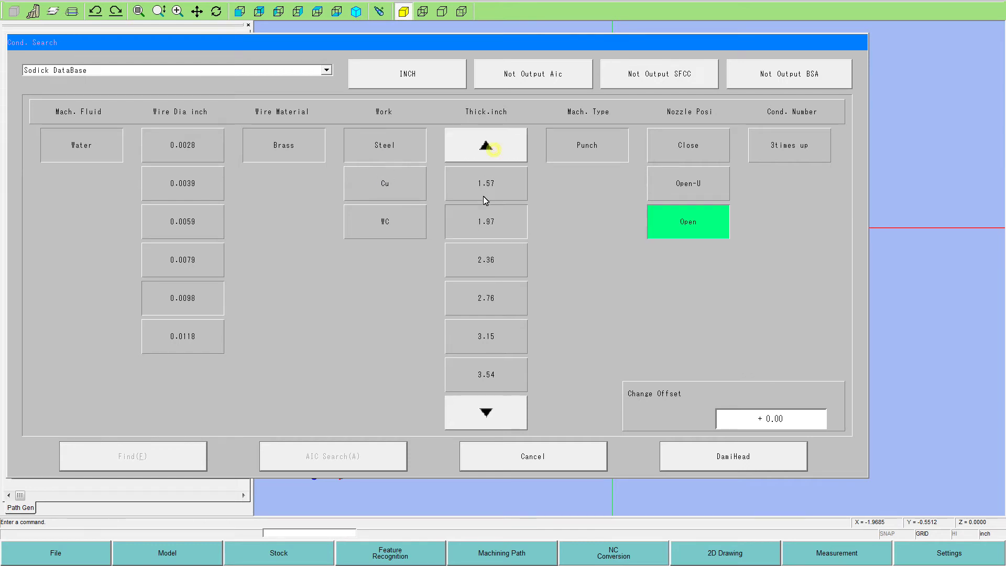
click(486, 184)
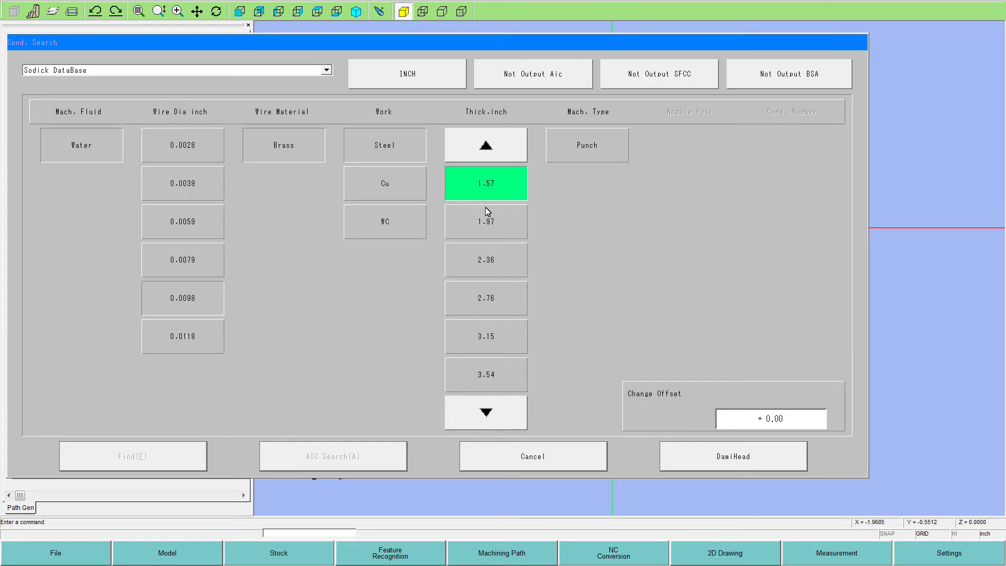
click(491, 227)
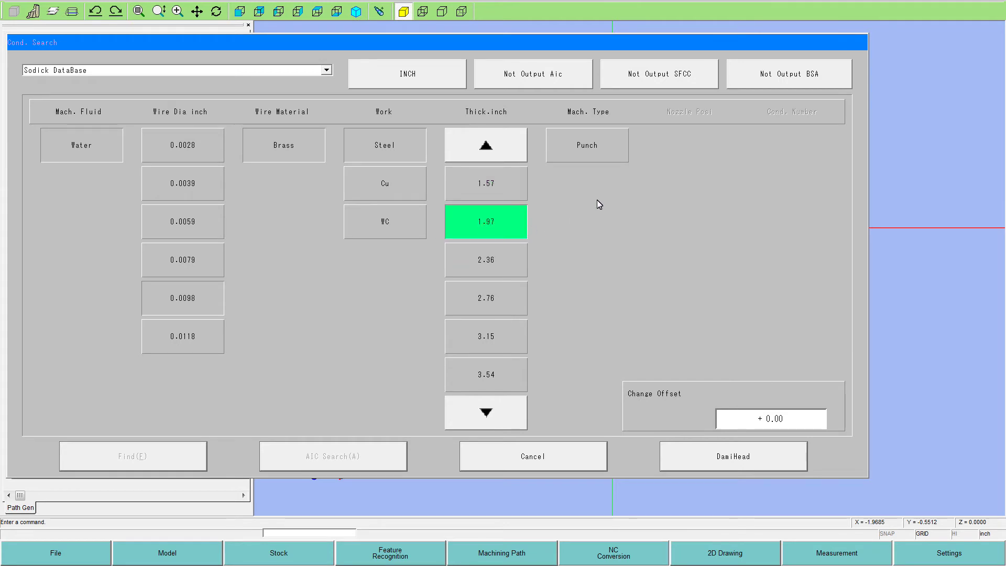
click(609, 137)
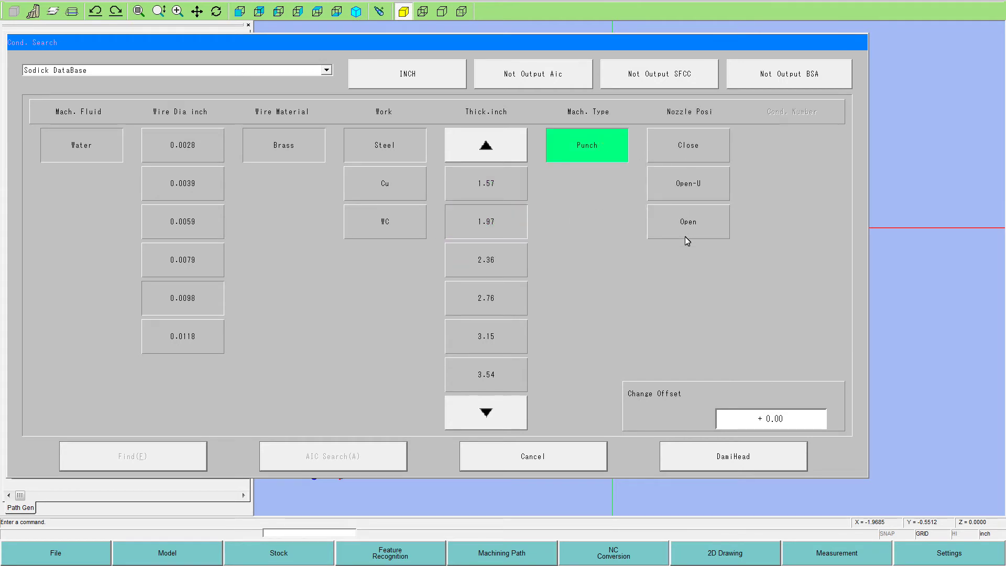
click(683, 147)
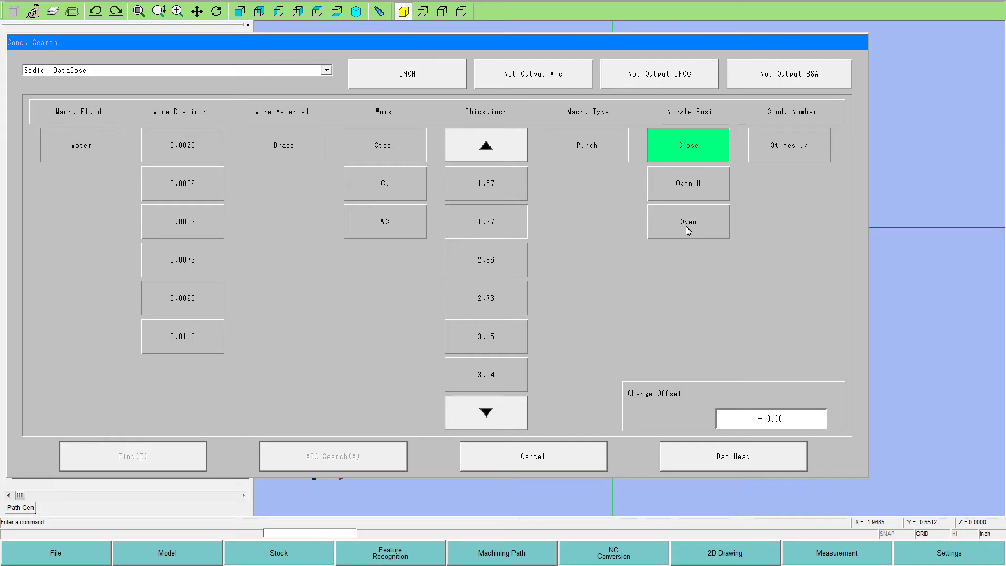
click(676, 190)
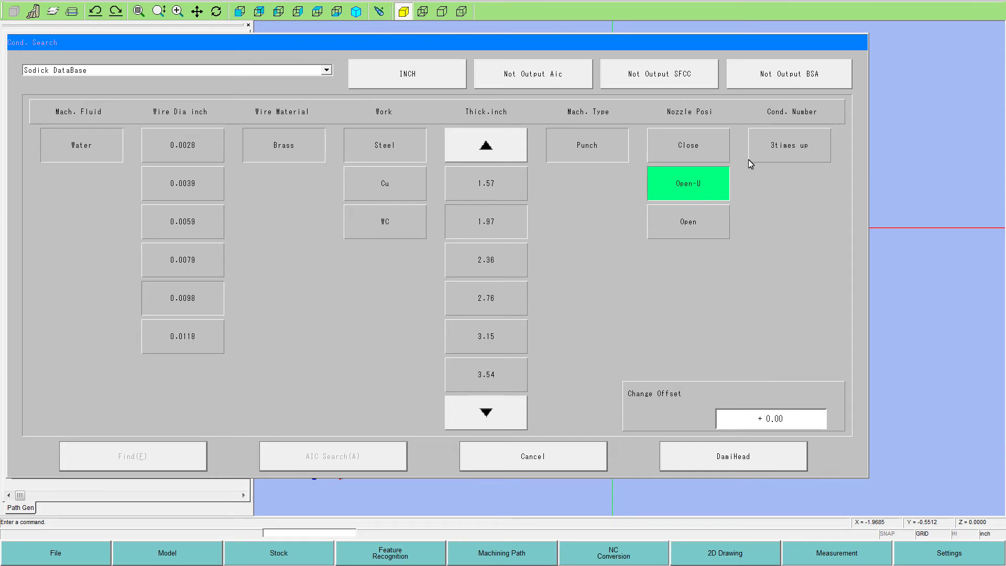
click(767, 156)
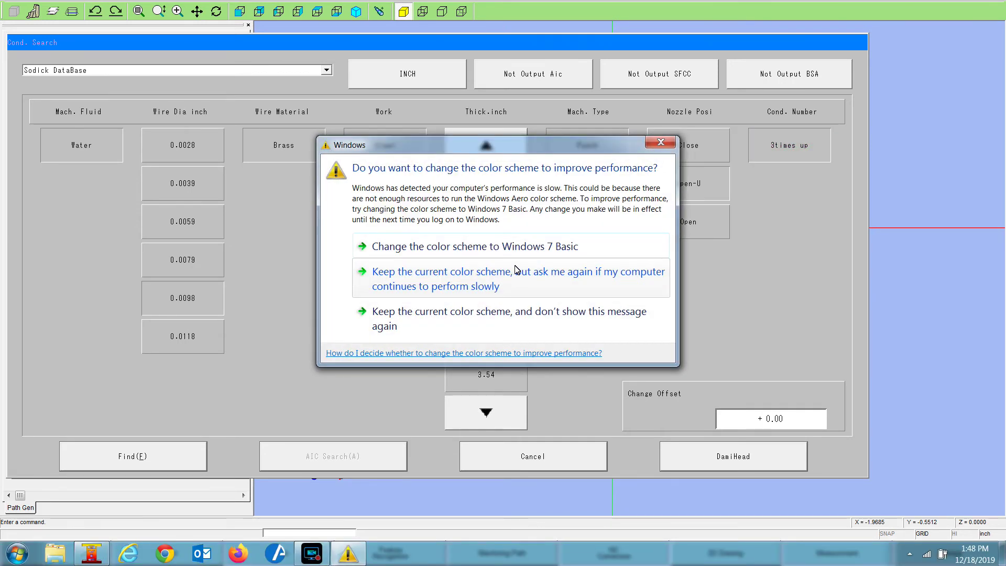
click(661, 144)
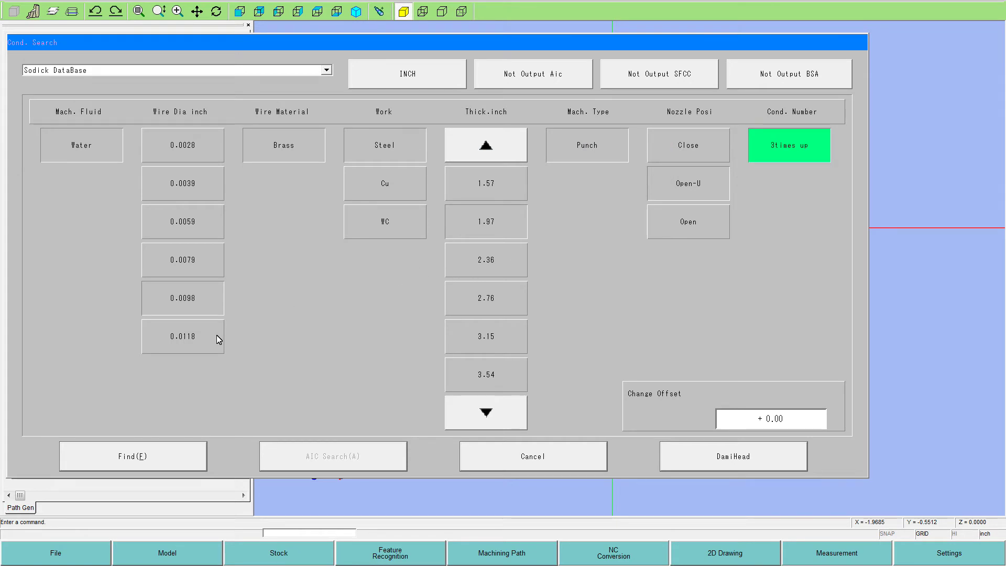
click(143, 459)
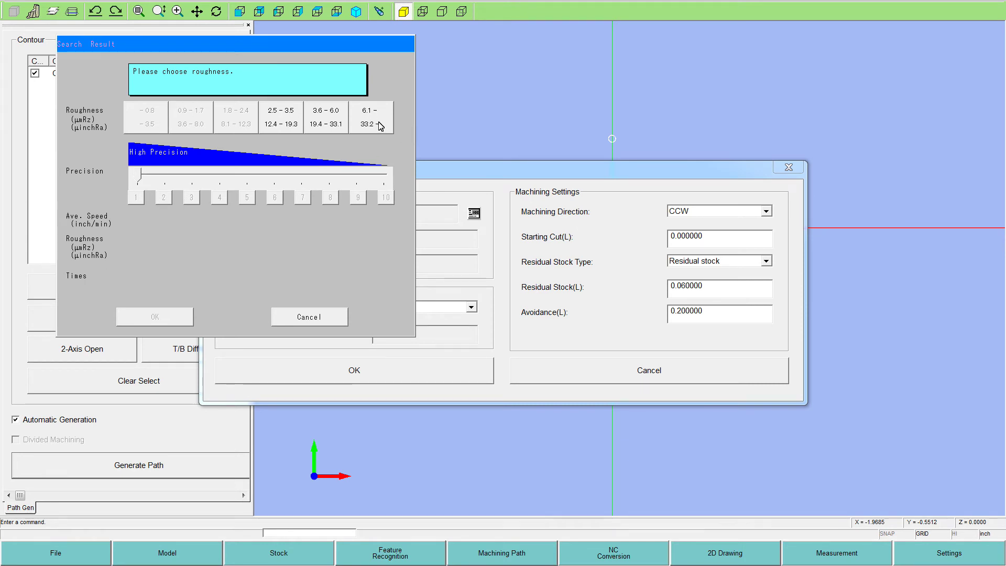
Step: Compare the available roughness ranges and accept the 6.1 and above range for the machining conditions
click(380, 125)
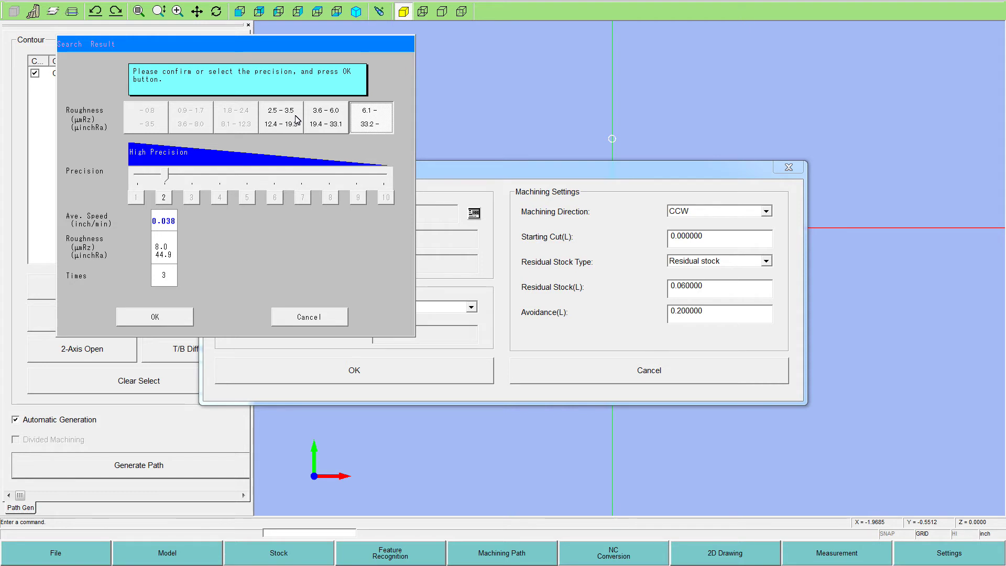
click(313, 124)
click(283, 121)
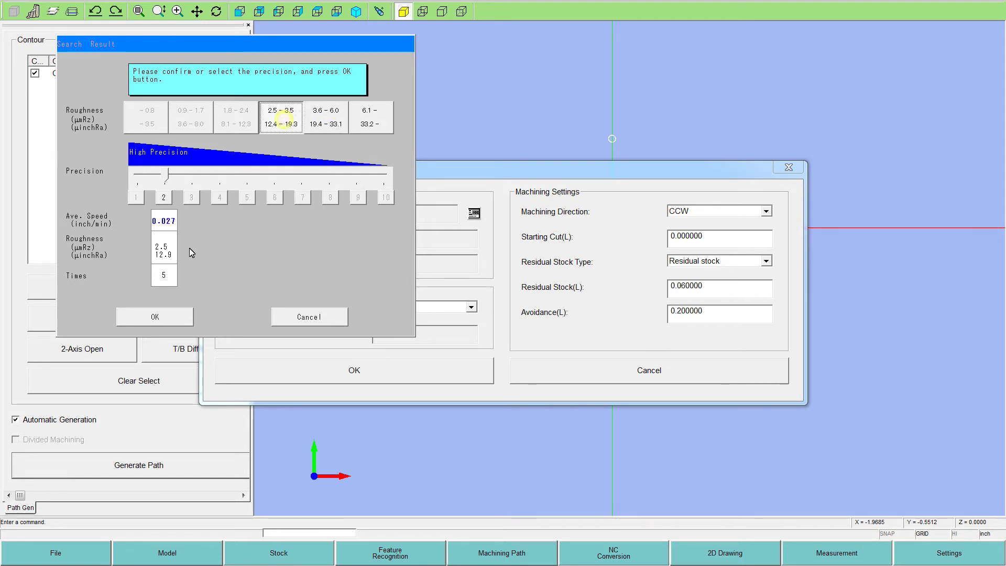
click(360, 122)
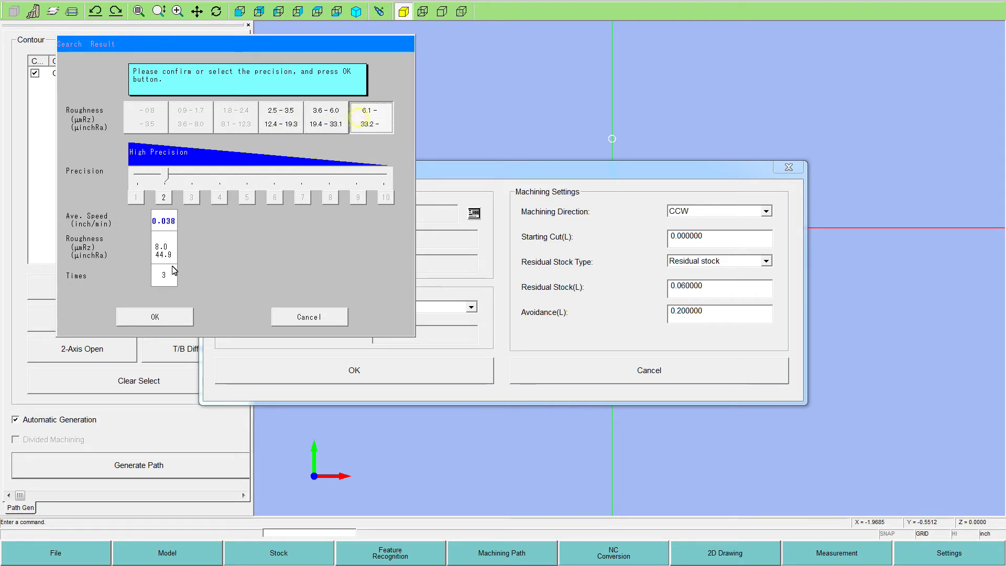
click(332, 124)
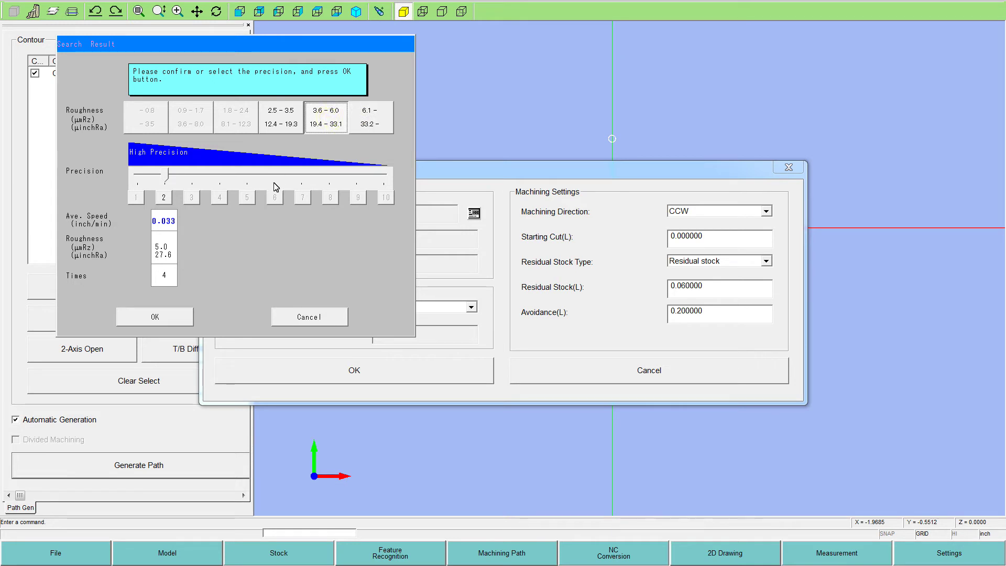
click(279, 116)
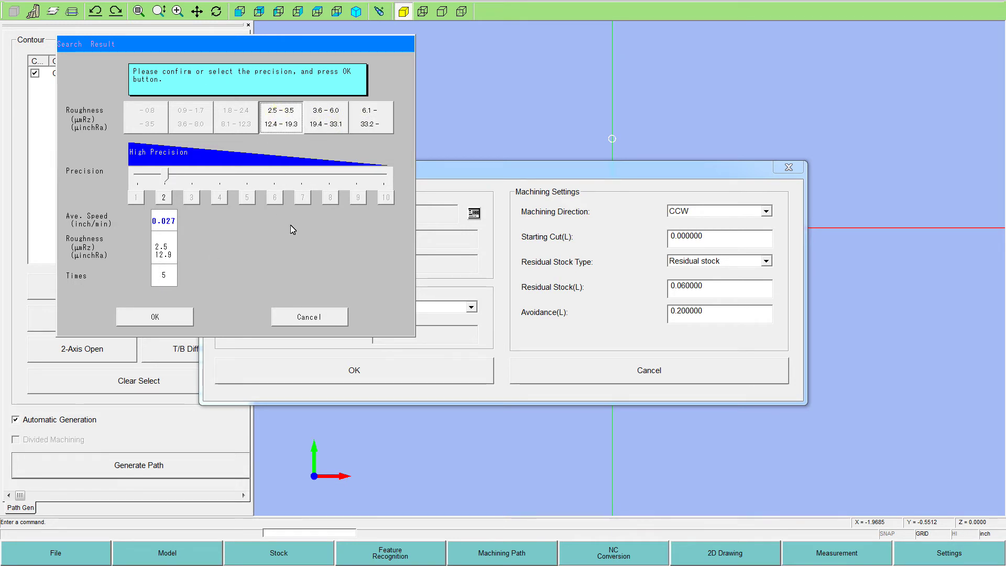
click(332, 126)
click(369, 119)
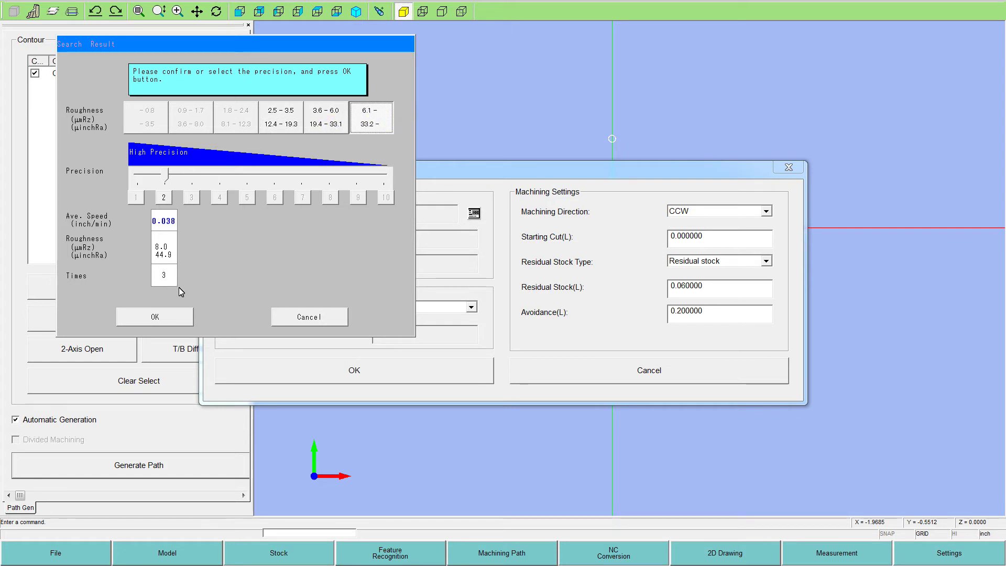
click(157, 319)
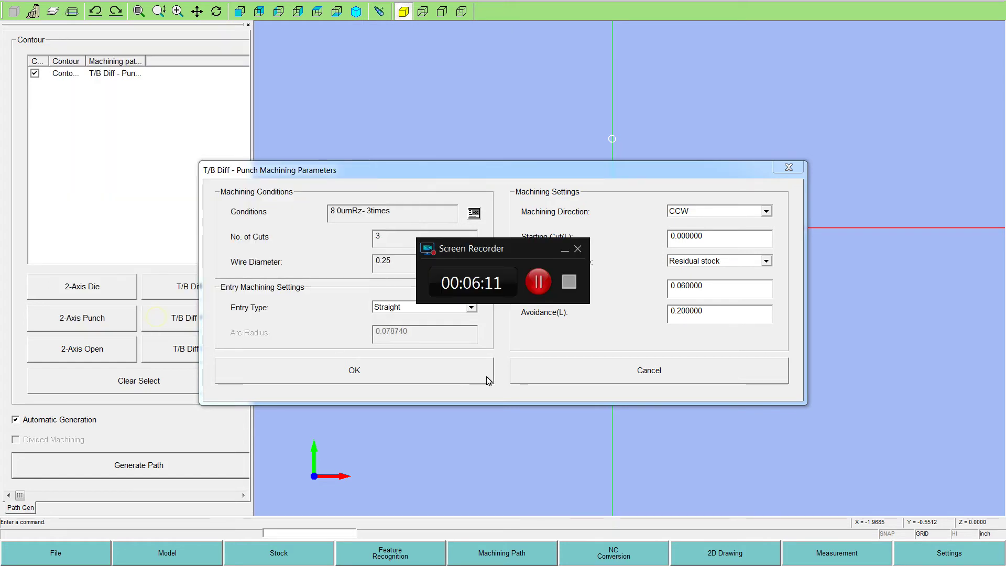
click(565, 249)
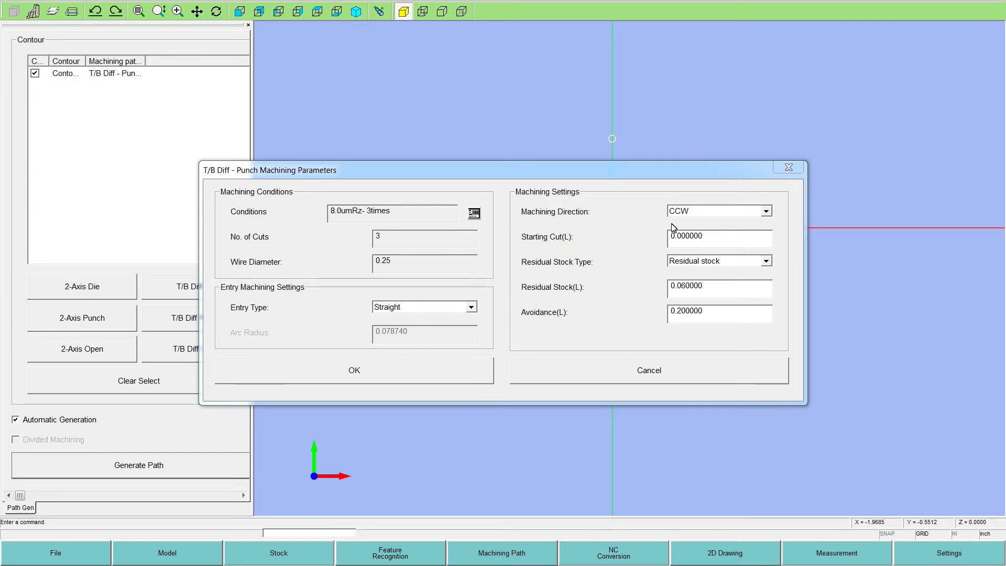
Step: Set the residual stock length to .050 and the avoidance length to .05, and generate the punch machining path
click(685, 262)
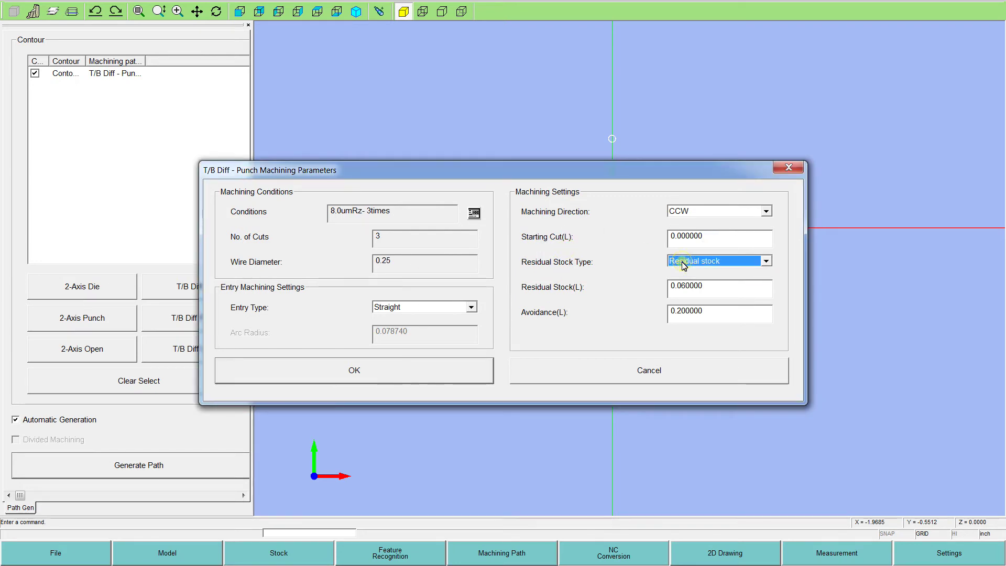
double_click(702, 288)
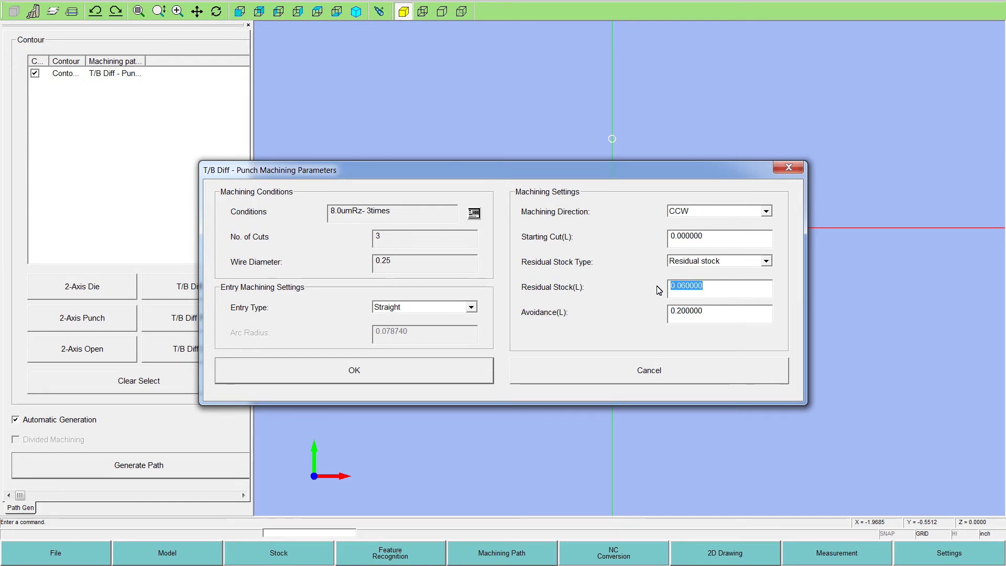
text(.050)
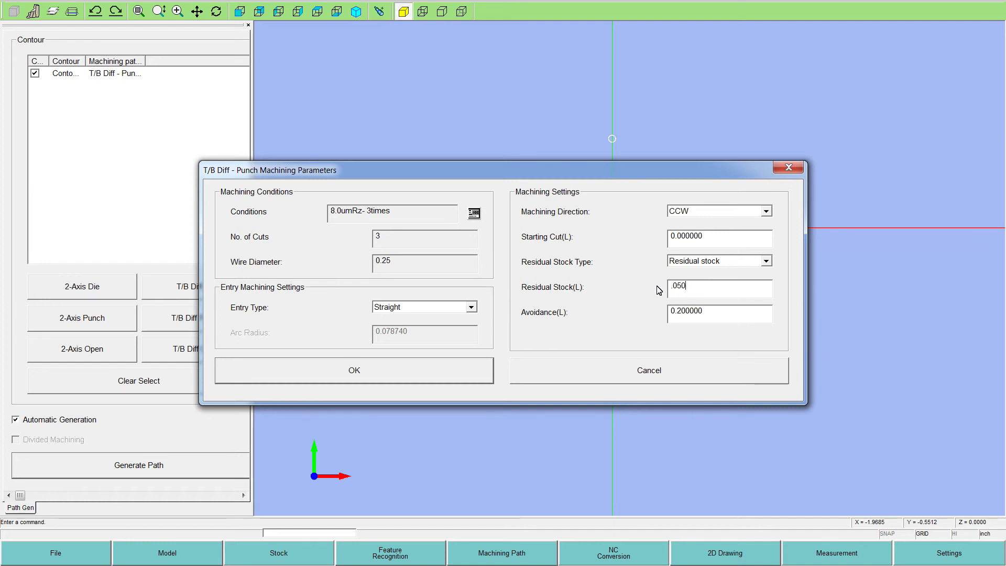
drag(710, 310, 660, 321)
text(.)
text(0)
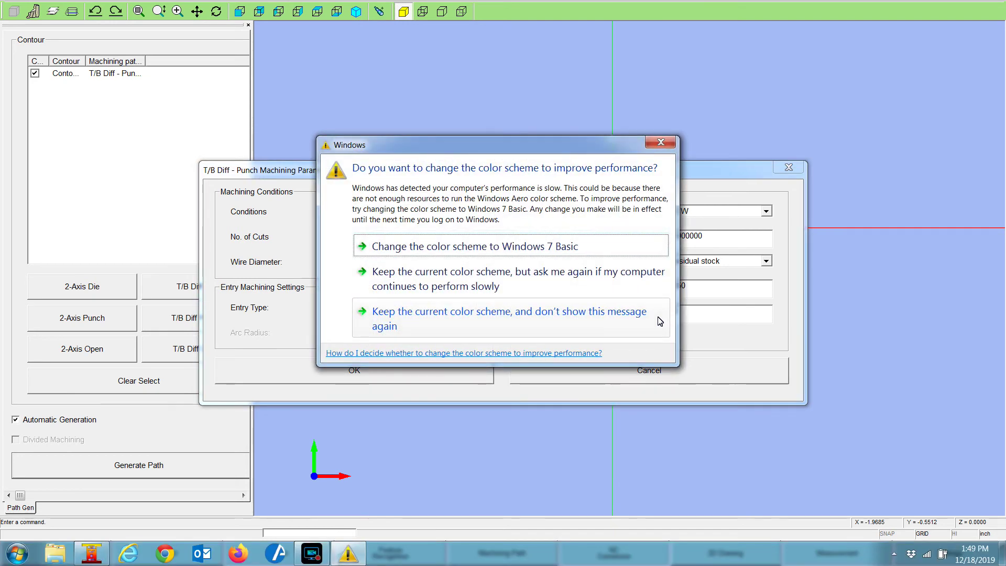
click(471, 320)
text(5)
click(446, 381)
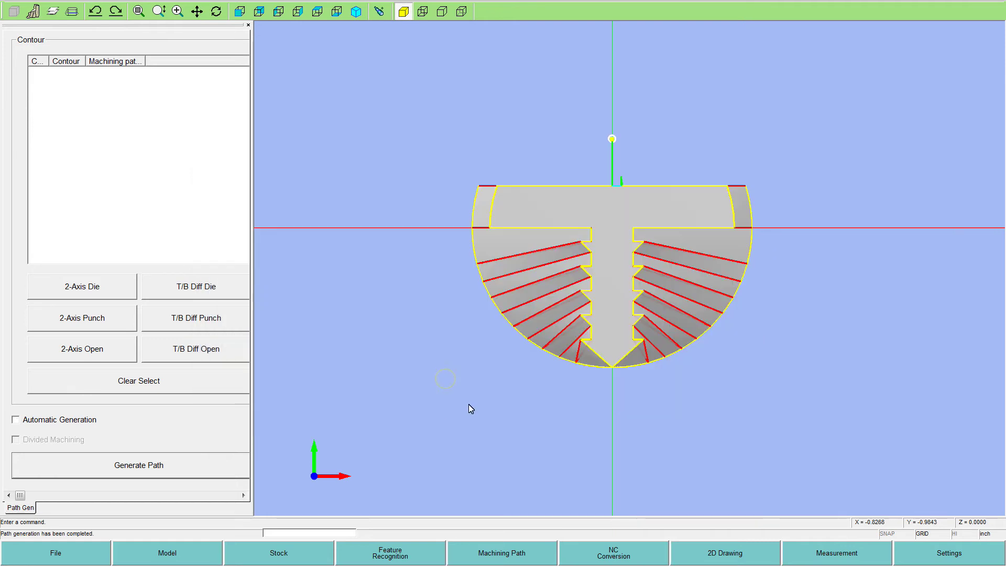
Step: Check the generated path around its entry and residual stock, and convert Path 1 to an NC file named sample1
scroll(623, 178, up, 3)
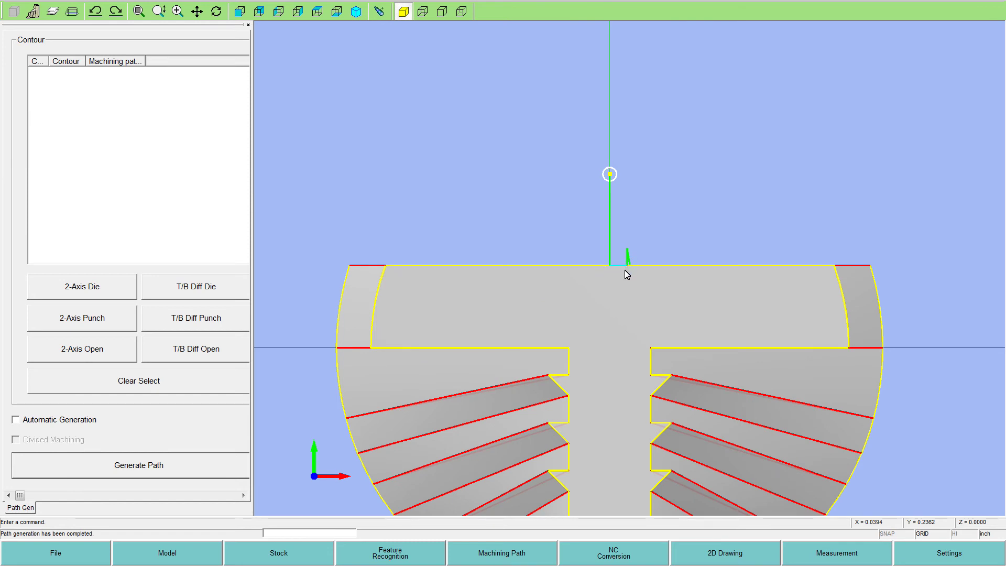
scroll(621, 251, up, 1)
scroll(605, 294, down, 5)
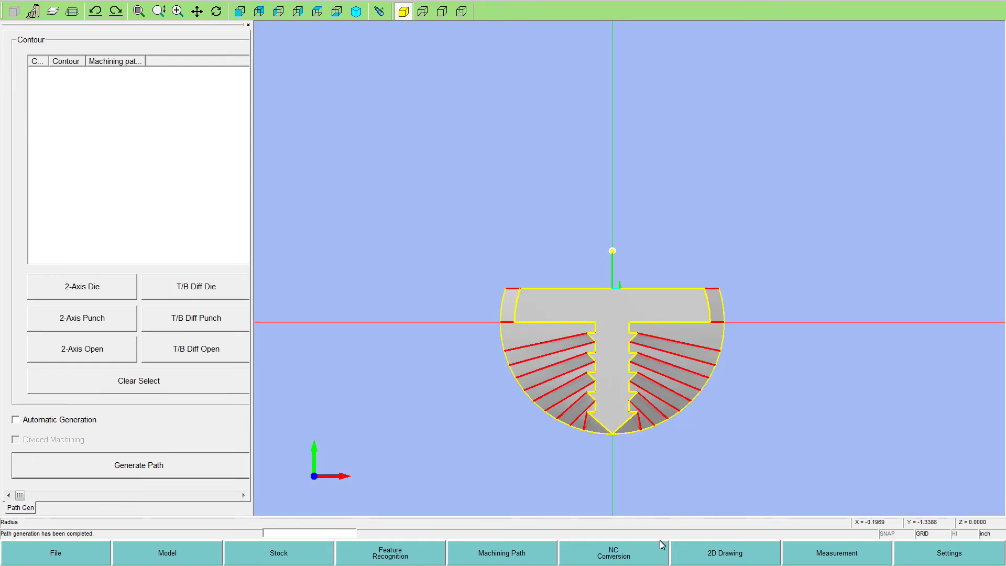
click(634, 557)
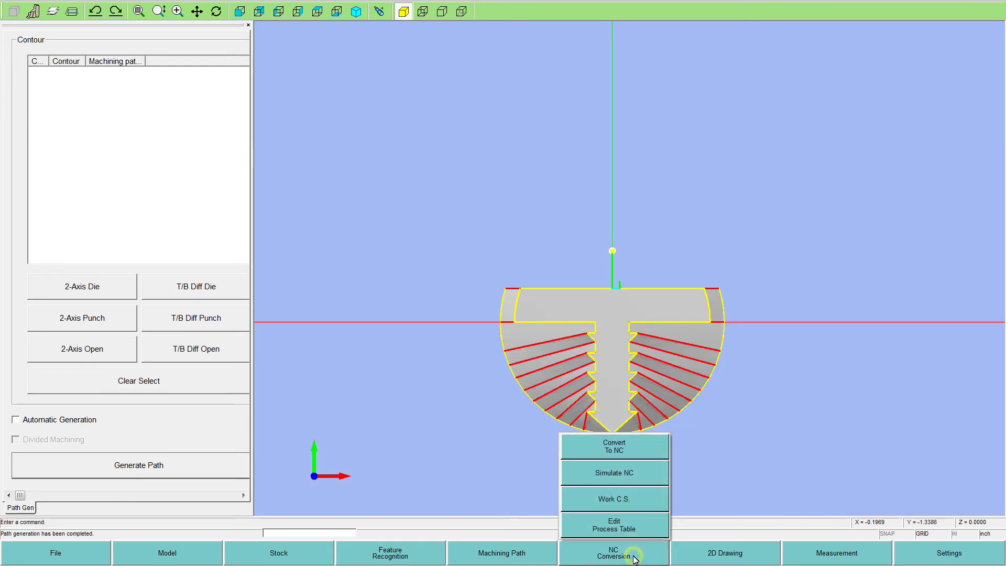
click(613, 452)
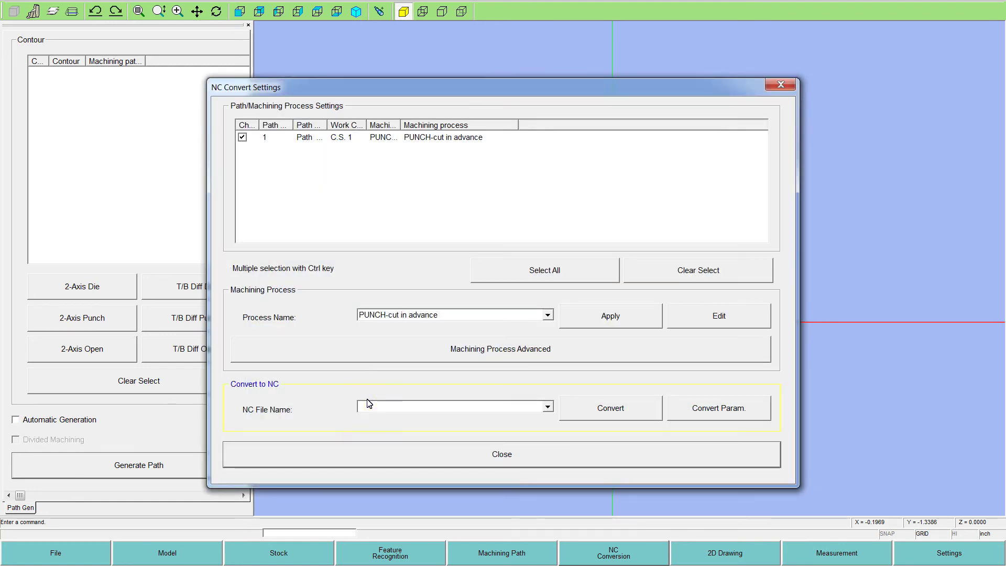
text(sample1)
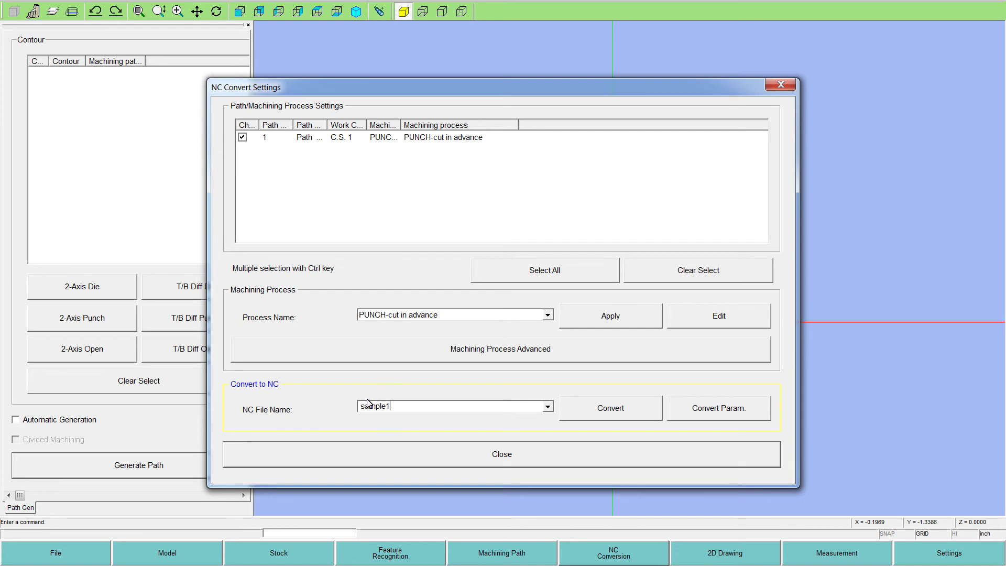
click(586, 417)
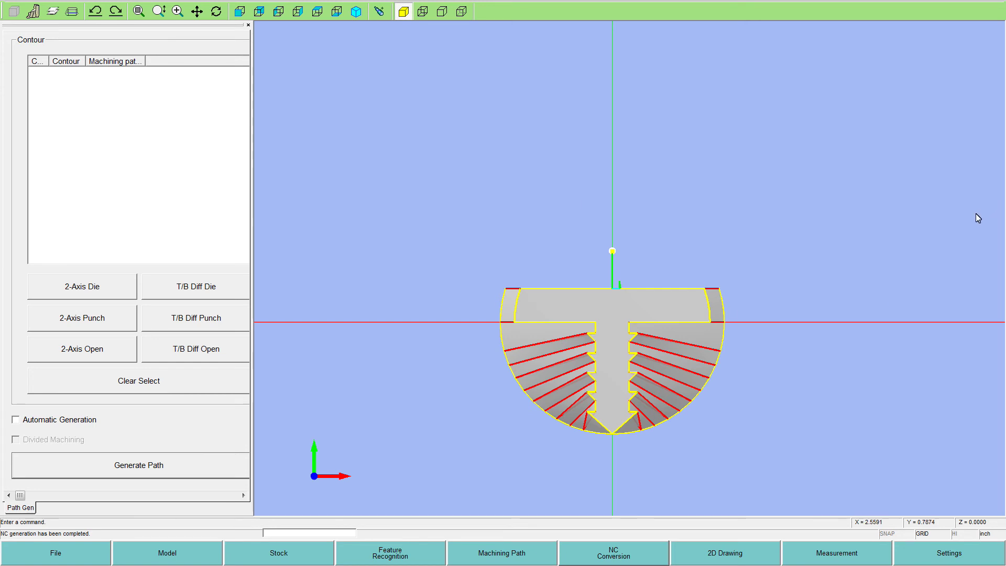
Step: Exit the CAM program without saving the changes to the part
click(86, 553)
click(90, 530)
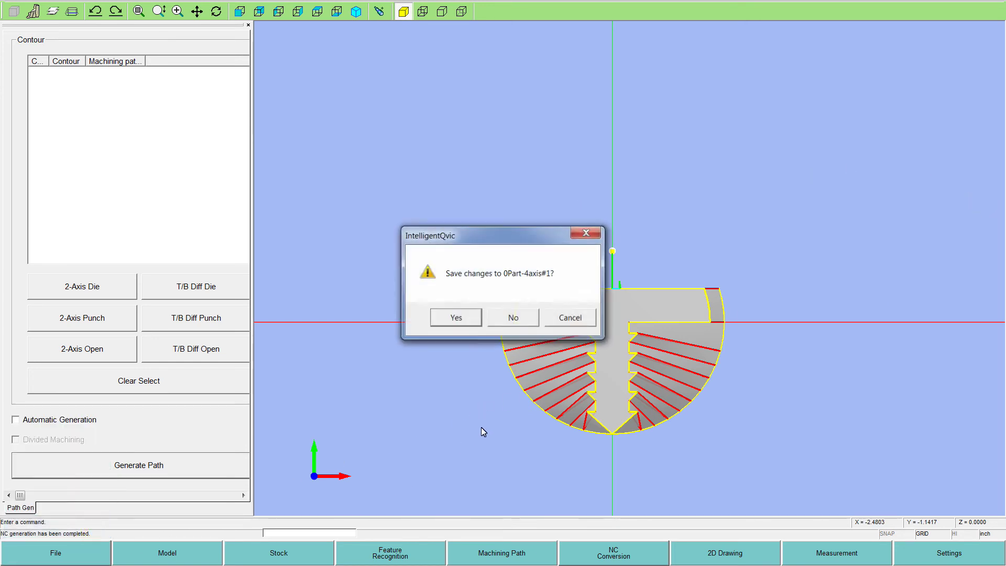
click(512, 318)
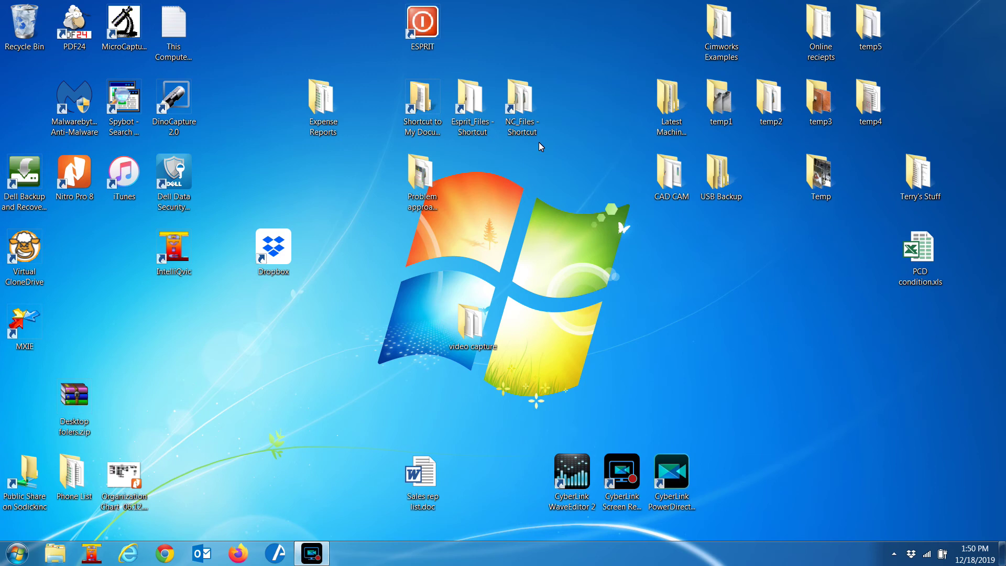
Step: Switch to the CAD CAM desktop folder, go to the IntelliQvic NC files and open sample1.nc
double_click(669, 173)
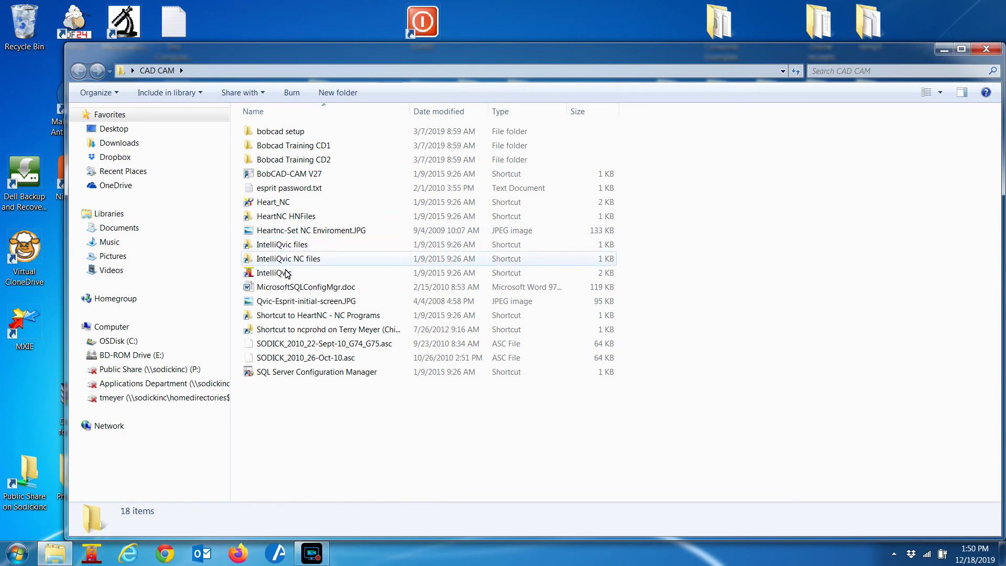
click(291, 260)
double_click(289, 261)
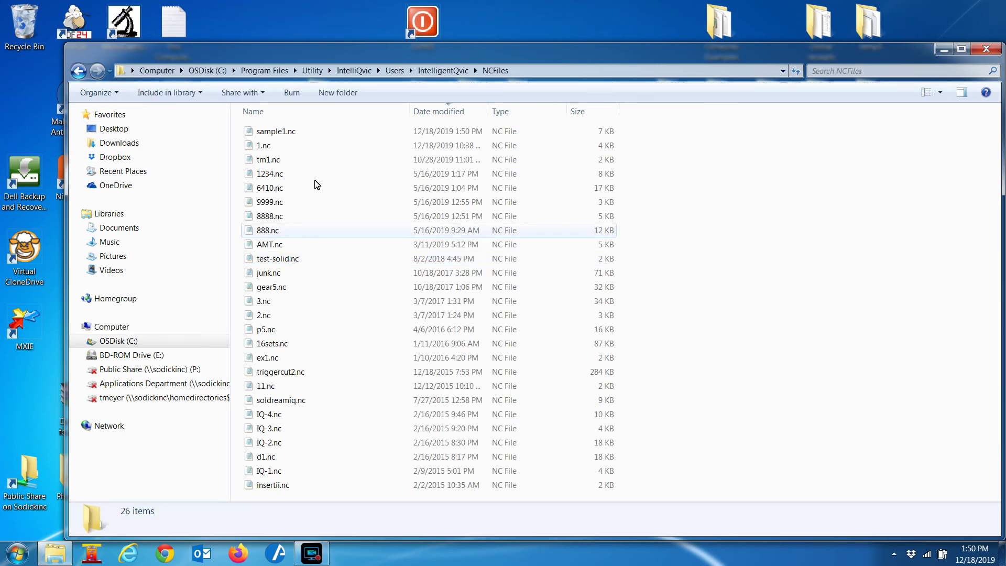
click(288, 132)
double_click(287, 132)
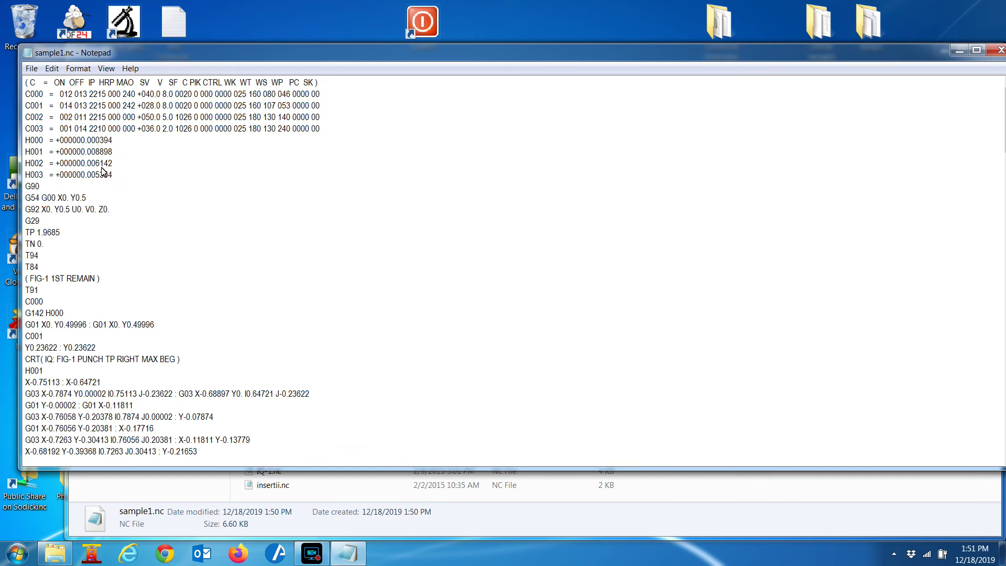
Step: Insert a blank line above G90 and examine the NC code from the condition header through the cutting passes
click(26, 187)
key(Return)
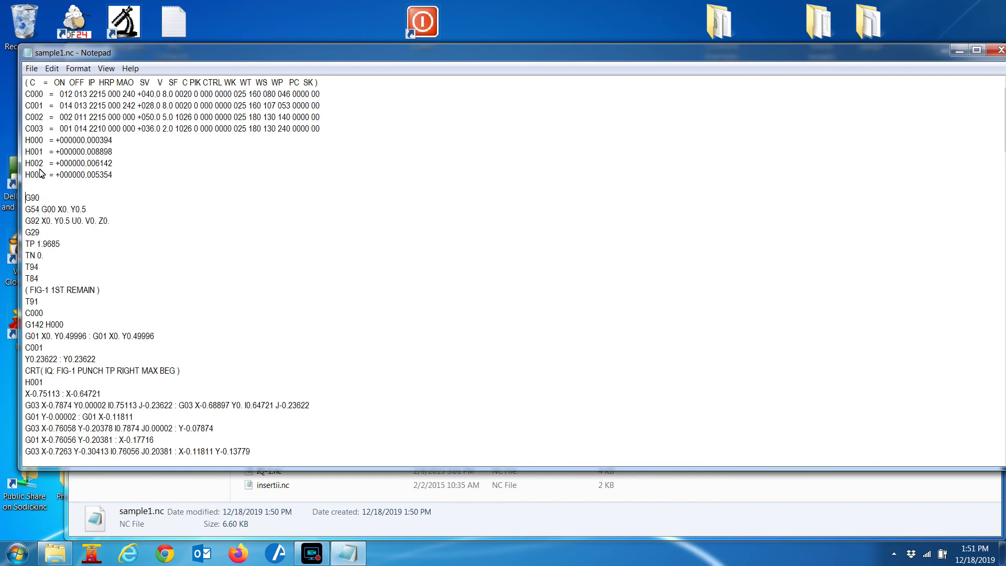
scroll(120, 350, down, 8)
scroll(120, 350, down, 20)
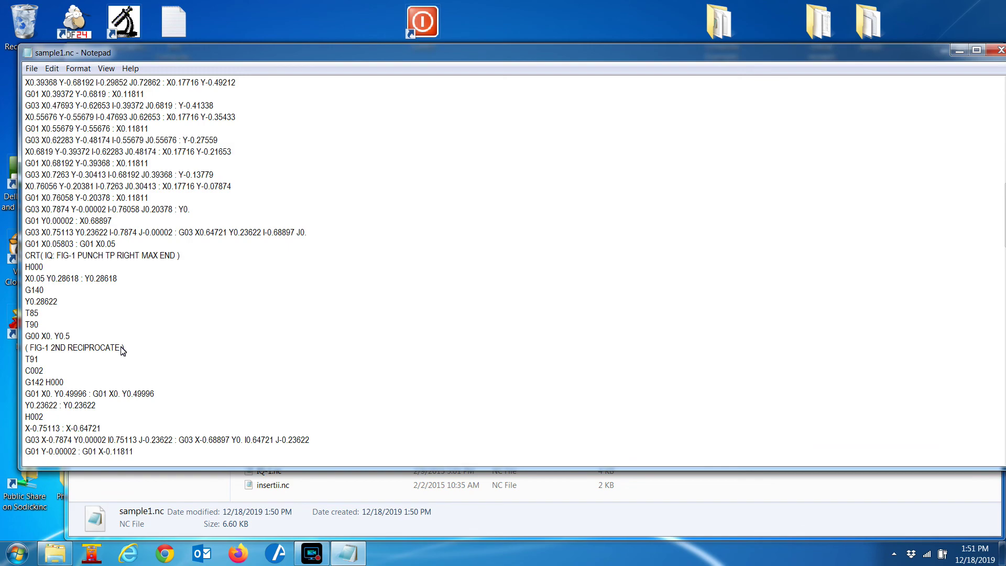
scroll(127, 346, down, 20)
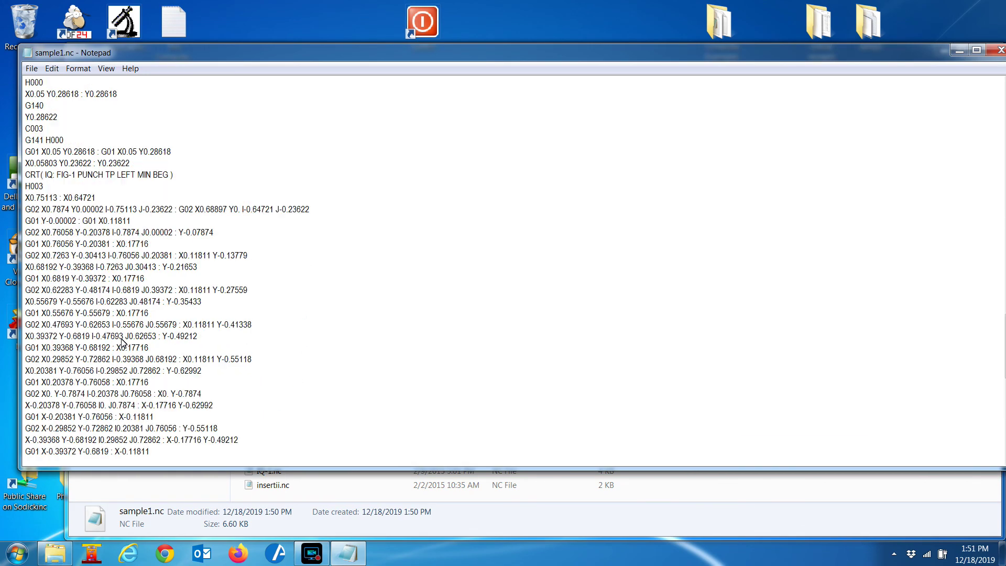
scroll(120, 340, up, 12)
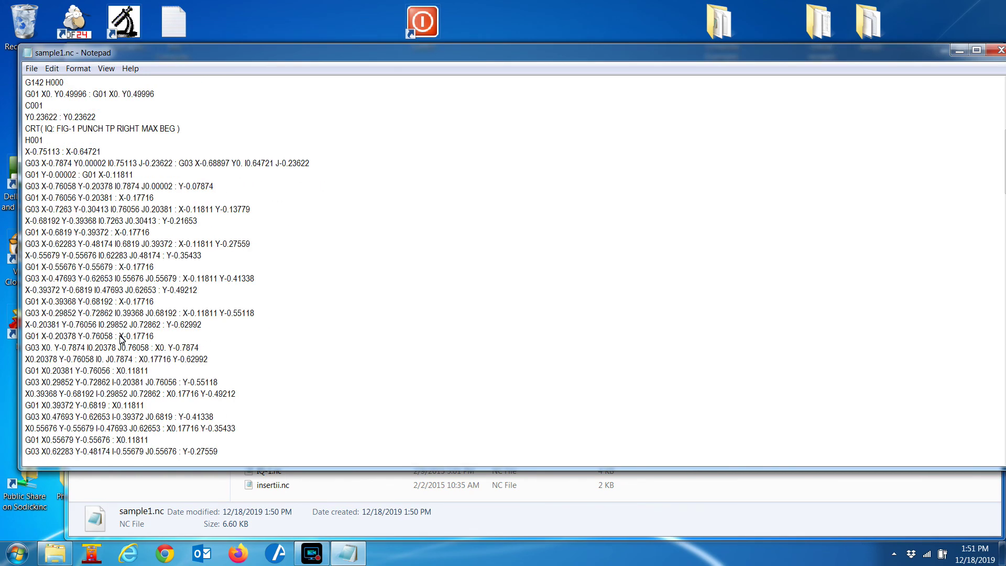
scroll(119, 340, down, 3)
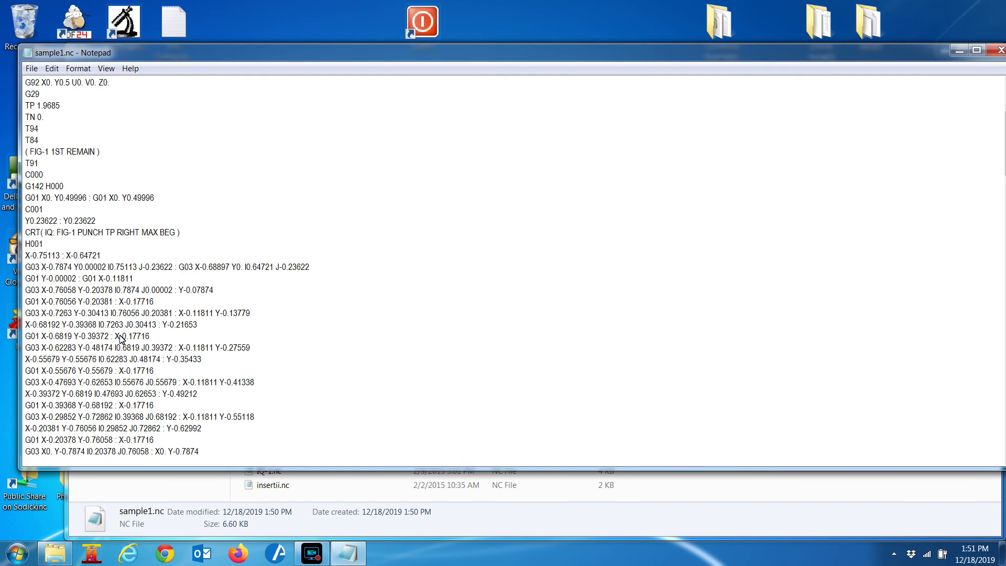
scroll(120, 339, down, 3)
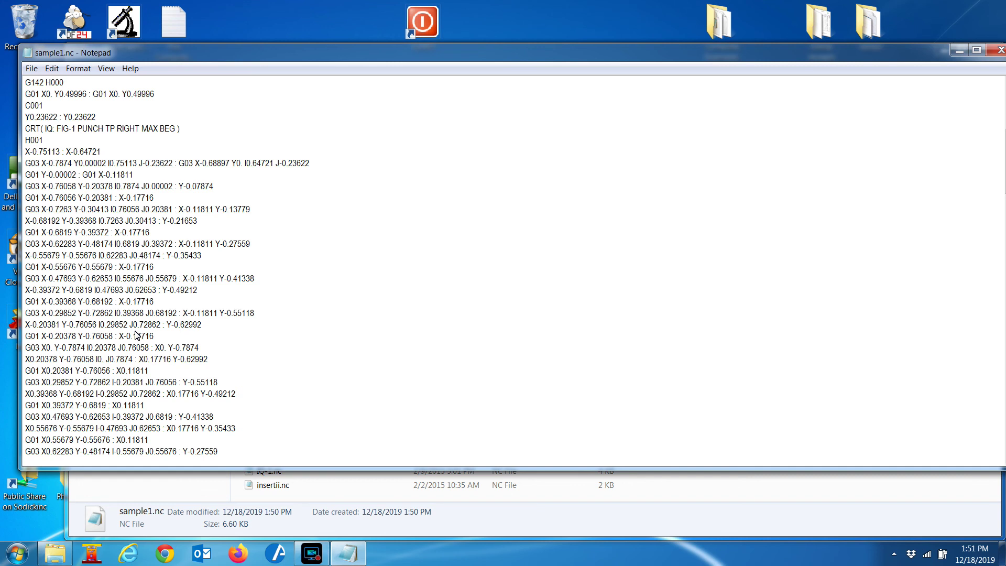
Step: Inspect the first G03 block of the punch contour and close sample1.nc without saving the edit
click(34, 164)
click(1000, 51)
click(520, 288)
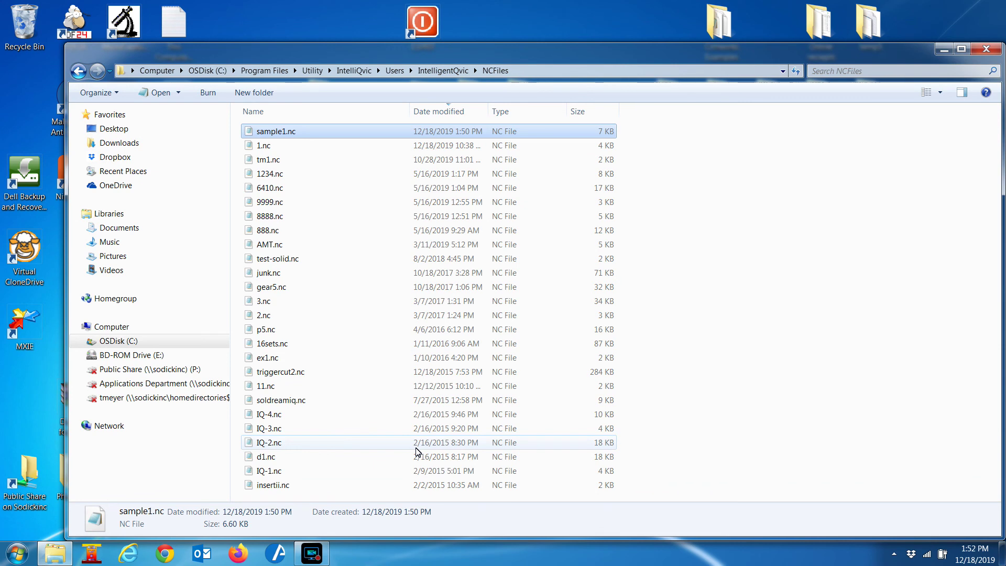
click(311, 553)
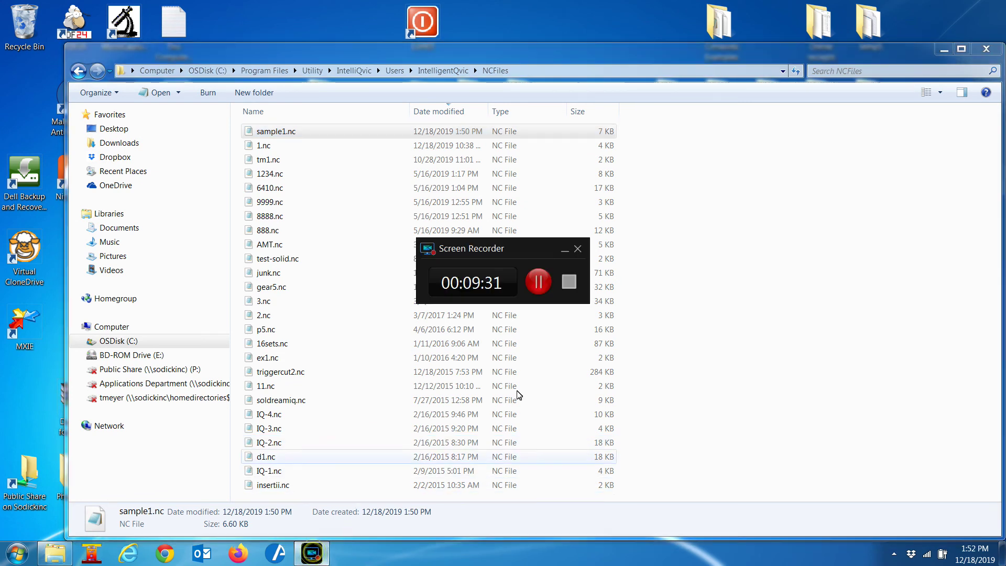